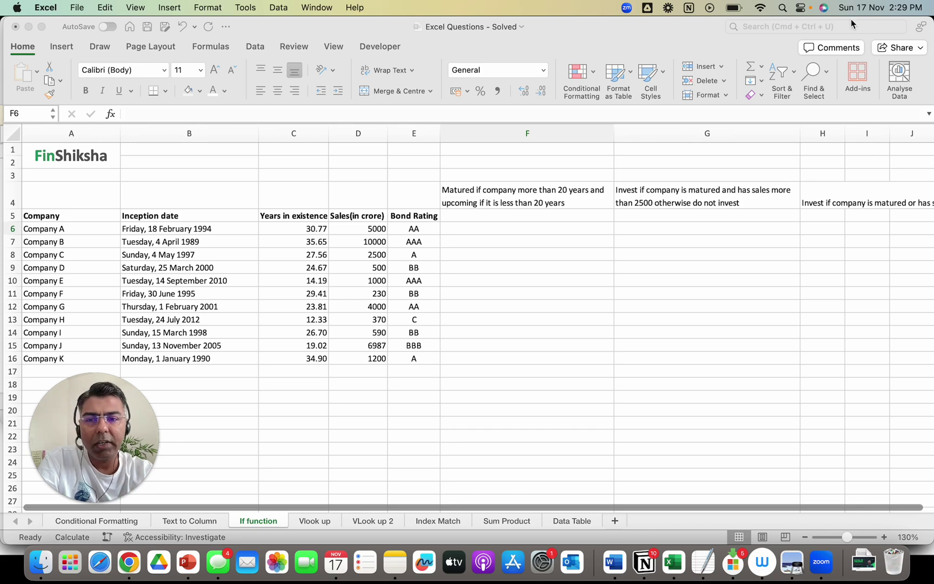
# - Examine the companies' inception dates, years in existence and sales, along with the maturity rule in F4
pyautogui.moveTo(218, 228); pyautogui.dragTo(201, 348)
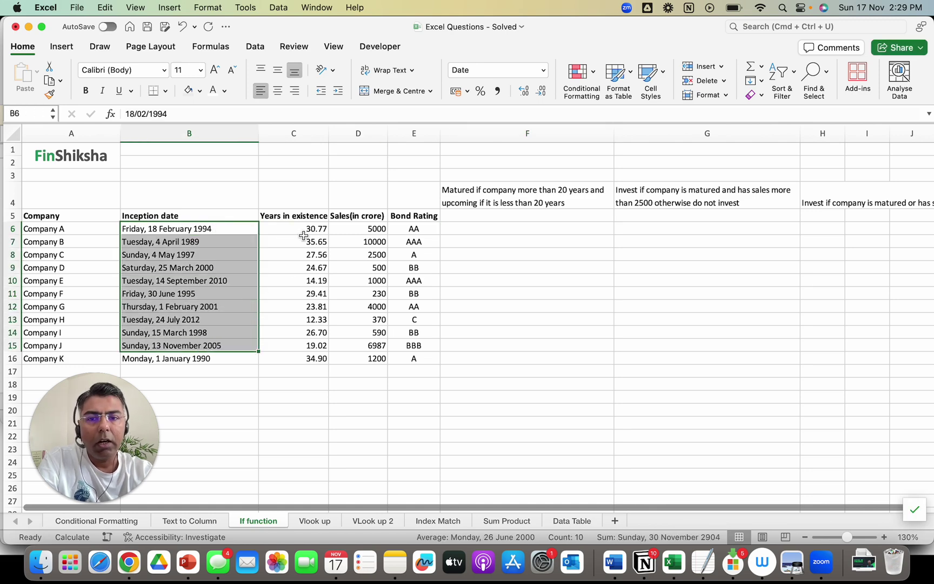
pyautogui.moveTo(305, 229); pyautogui.dragTo(295, 356)
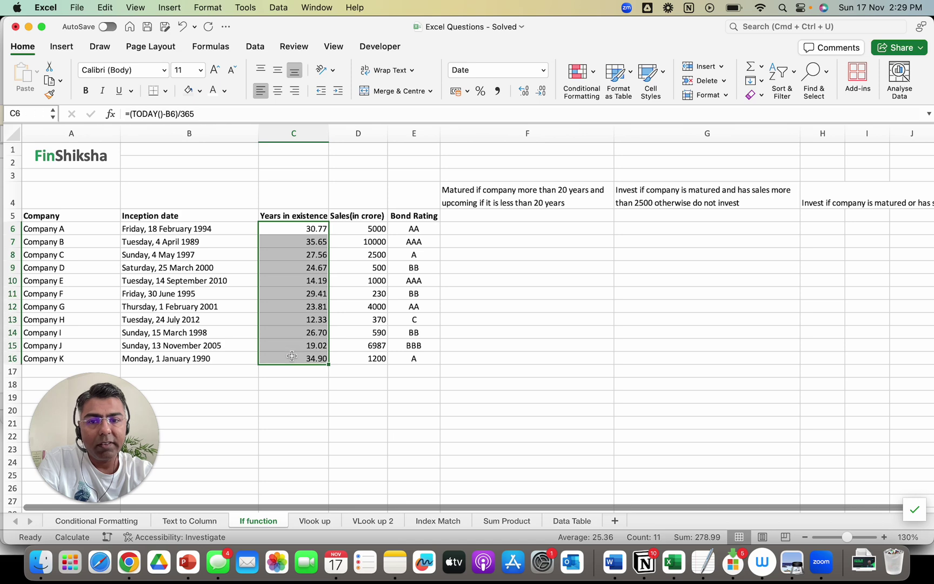
pyautogui.click(361, 350)
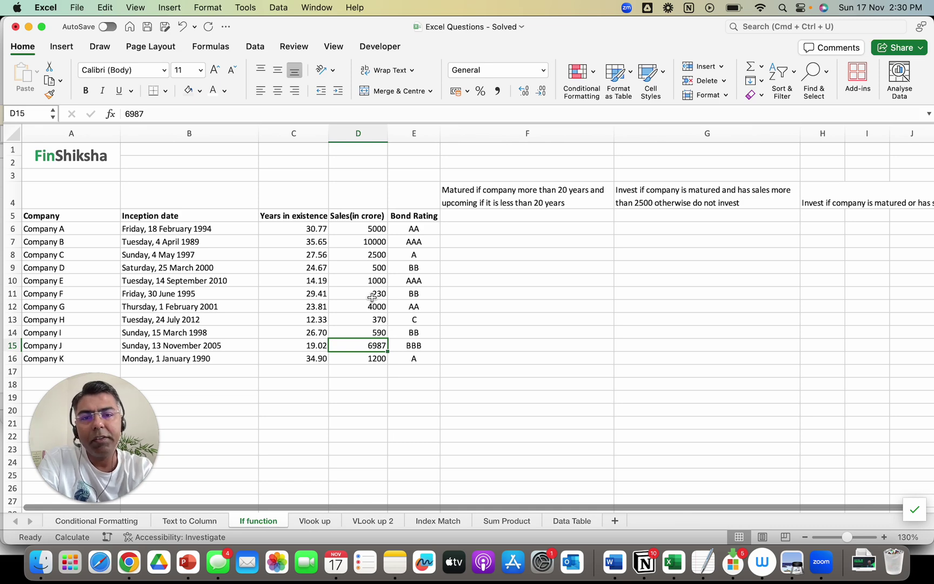
pyautogui.click(500, 199)
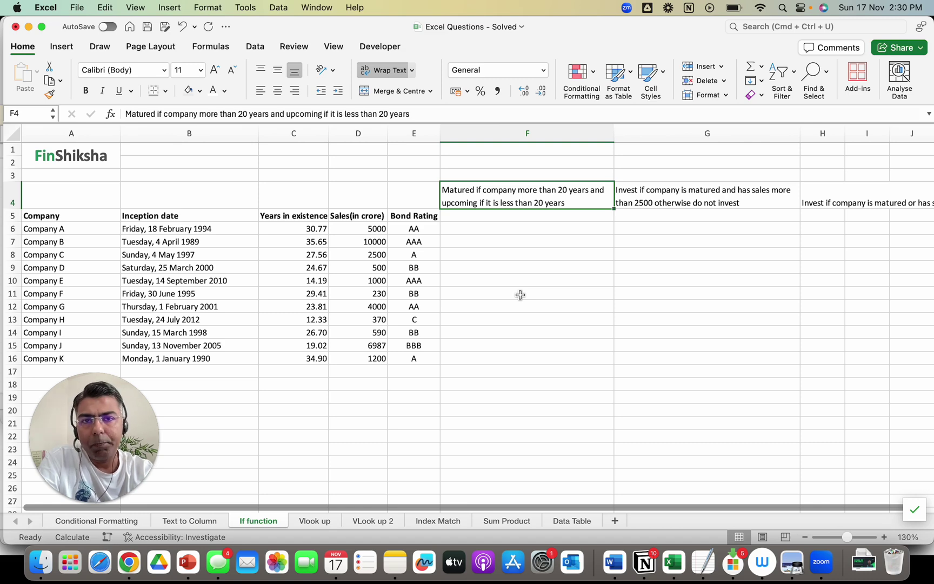
pyautogui.click(316, 228)
# - Enter the label Matured for Company A in F6 and Upcoming for Company E in F10 as plain text
pyautogui.click(519, 227)
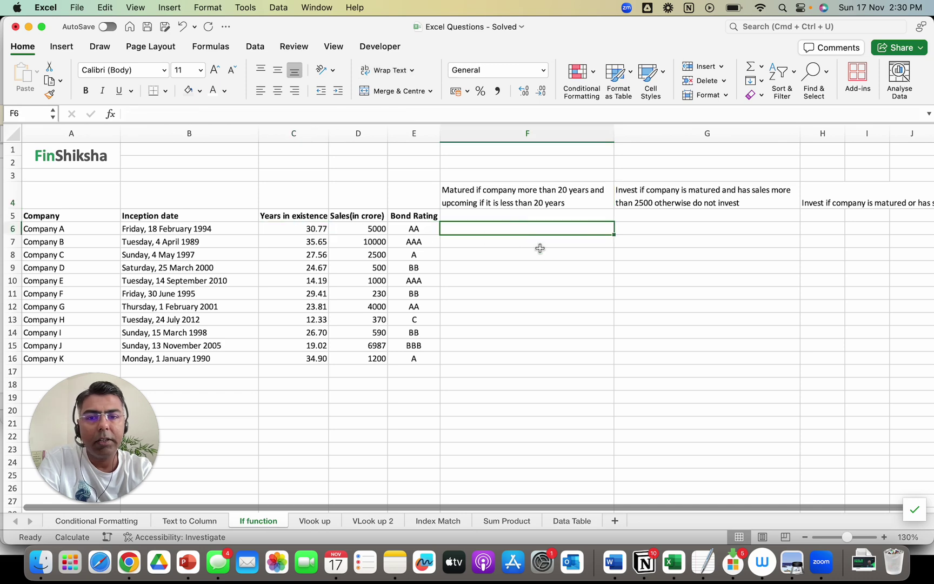
pyautogui.write('MAtured')
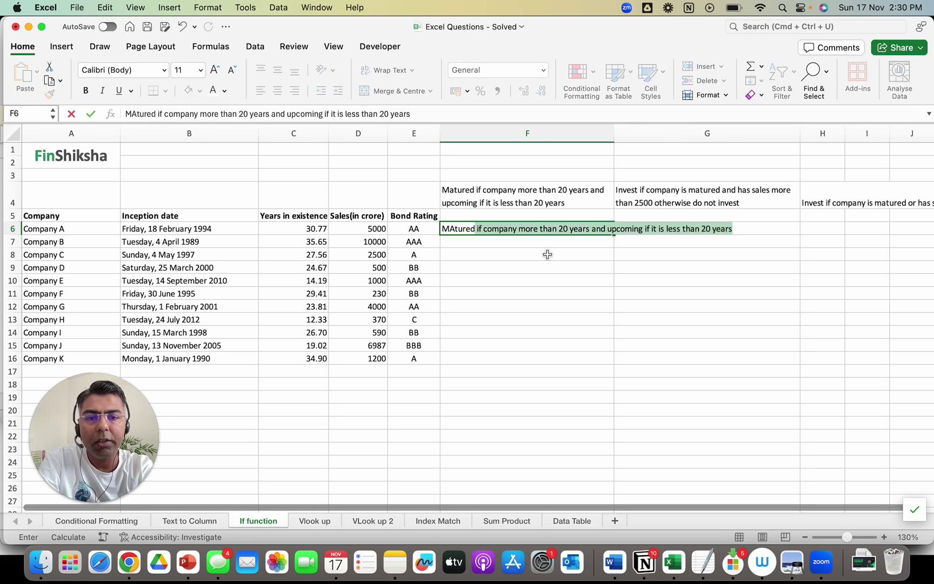
pyautogui.press('BackSpace')
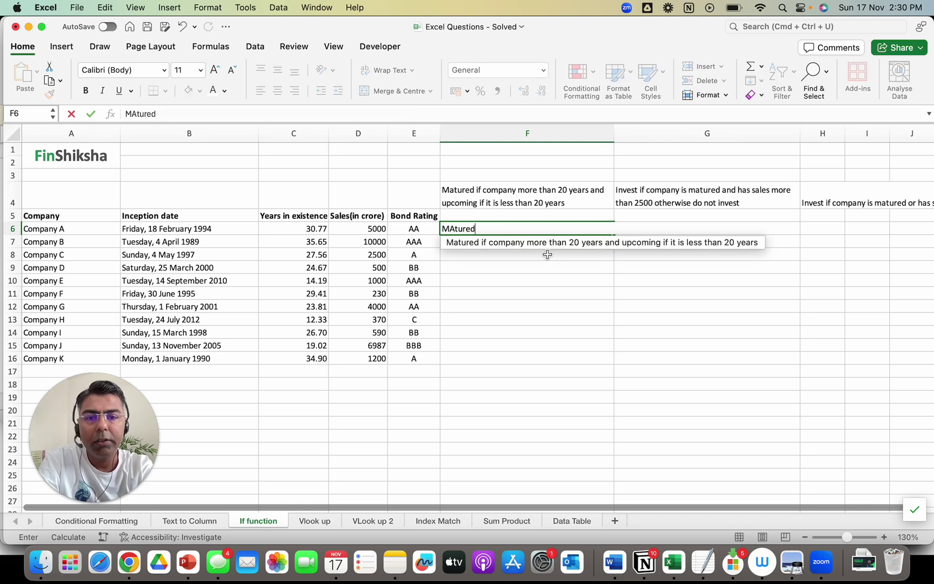
pyautogui.press('Return')
pyautogui.press('Down')
pyautogui.press('Down')
pyautogui.press('Down')
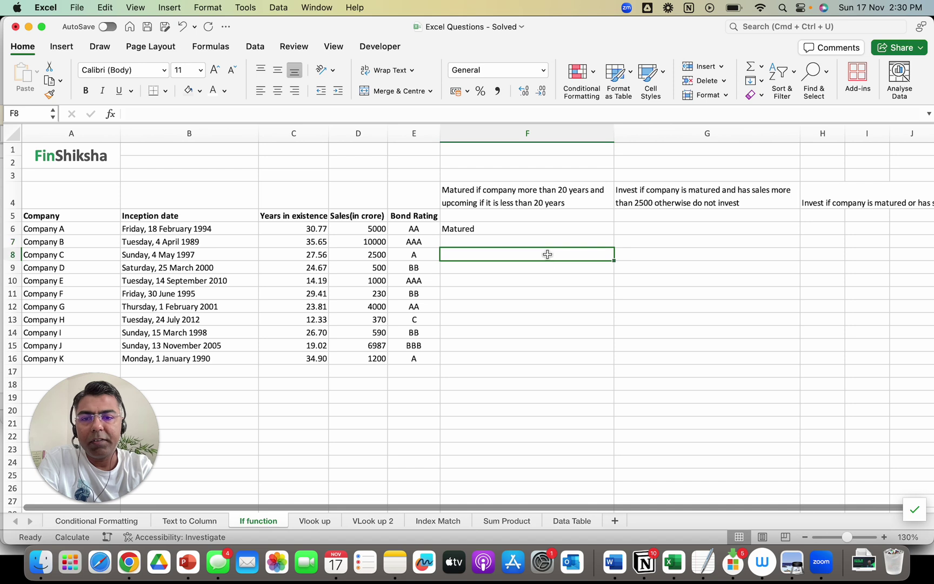
pyautogui.write('Upcoming')
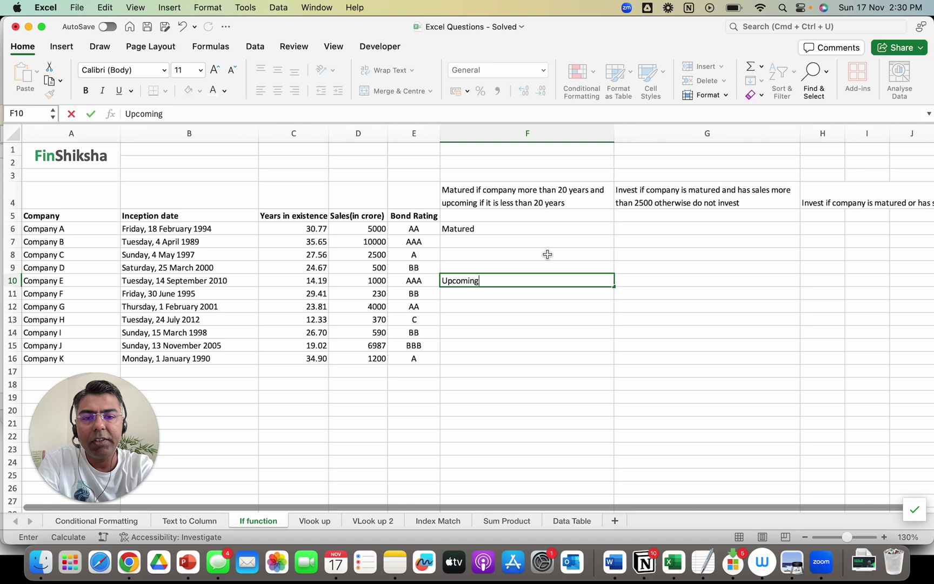
pyautogui.press('Return')
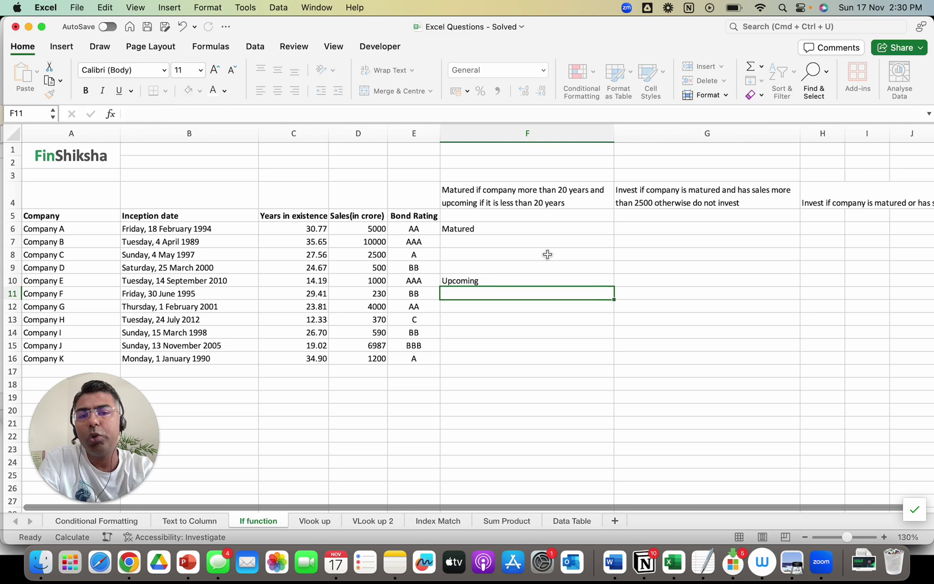
# - Clear the manually entered labels from F6:F11
pyautogui.click(516, 223)
pyautogui.moveTo(516, 223); pyautogui.dragTo(505, 298)
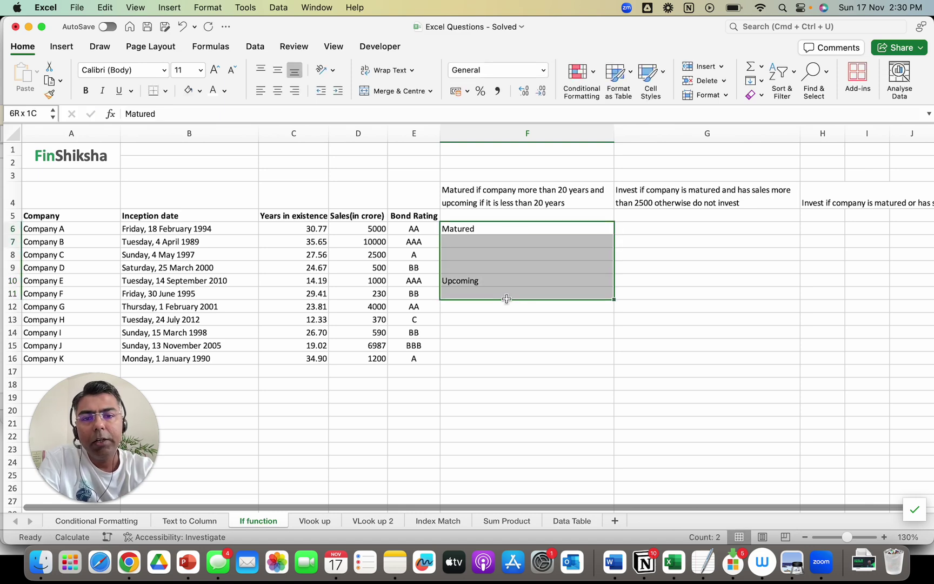
pyautogui.press('Delete')
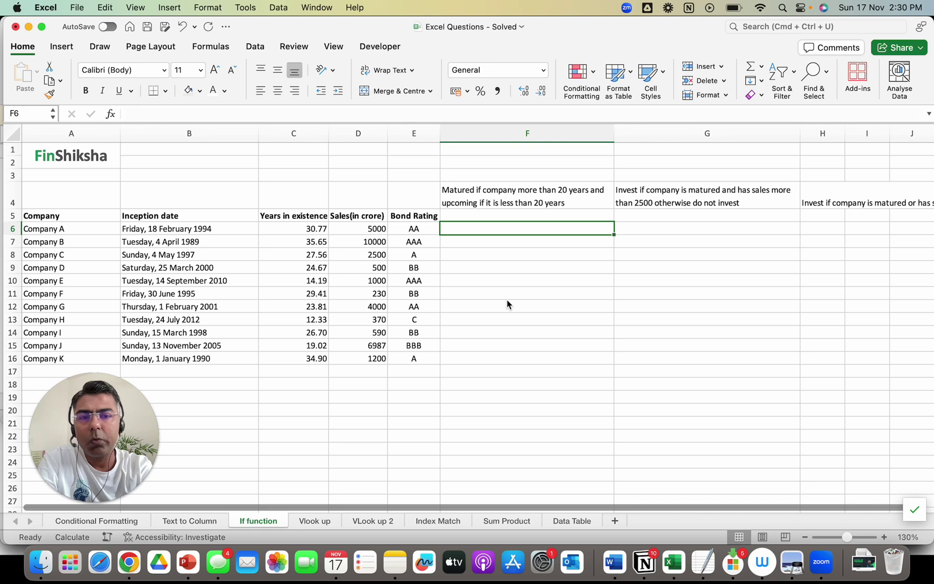
# - Start an IF formula in F6 with its function arguments open and set the logical test to C6>20
pyautogui.write('=')
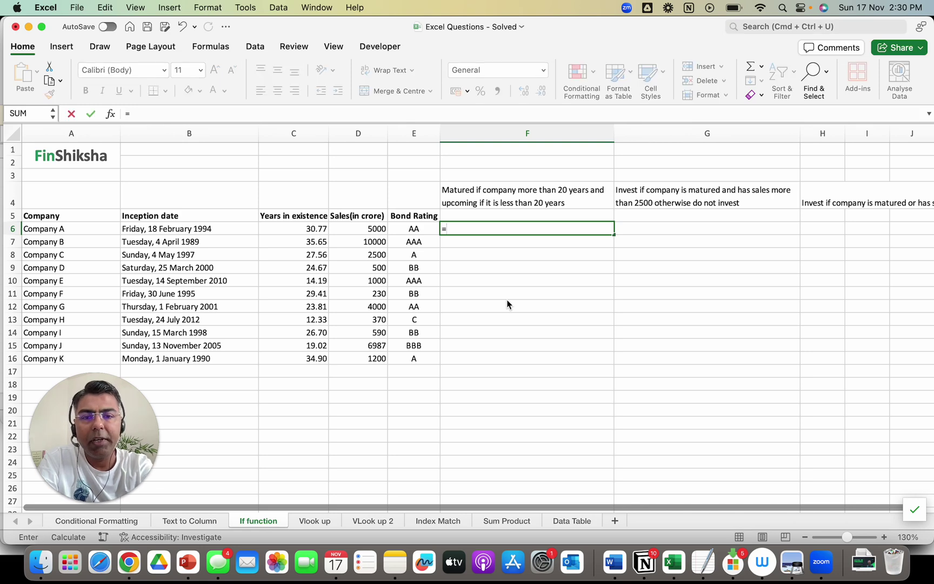
pyautogui.write('if')
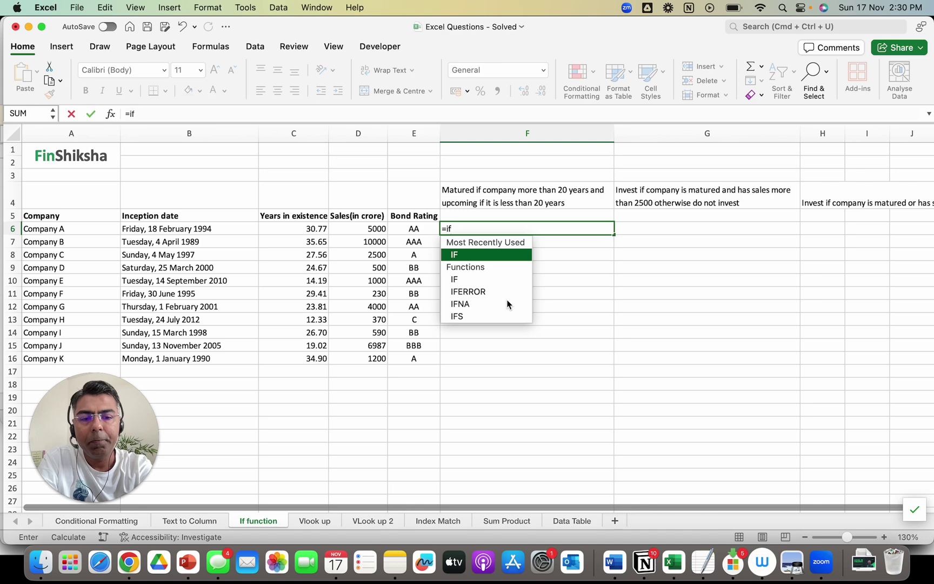
pyautogui.write('(')
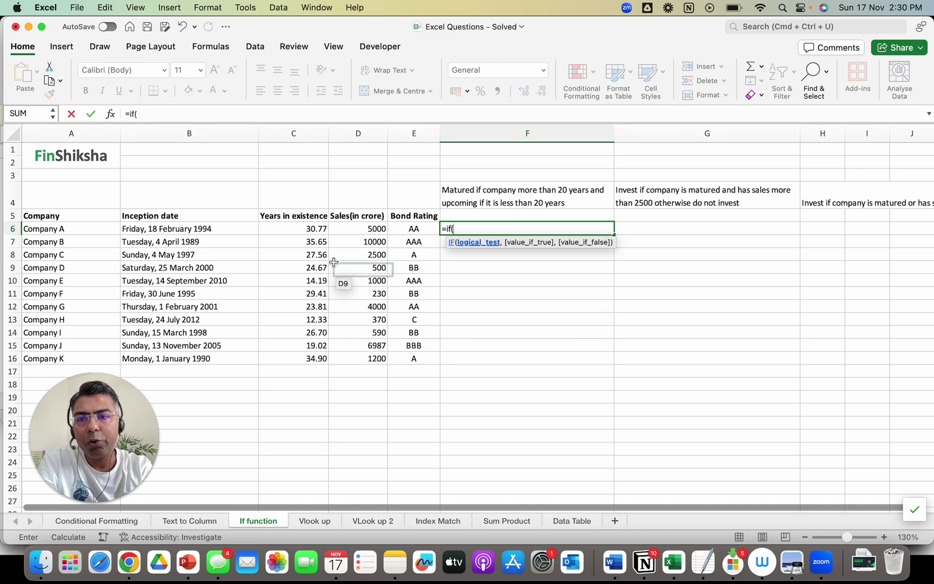
pyautogui.click(111, 114)
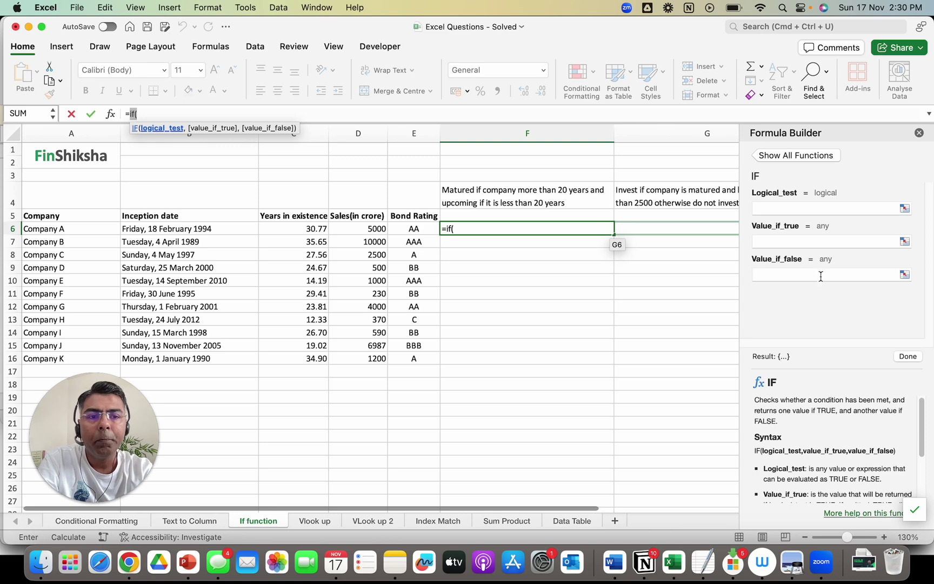
pyautogui.click(807, 208)
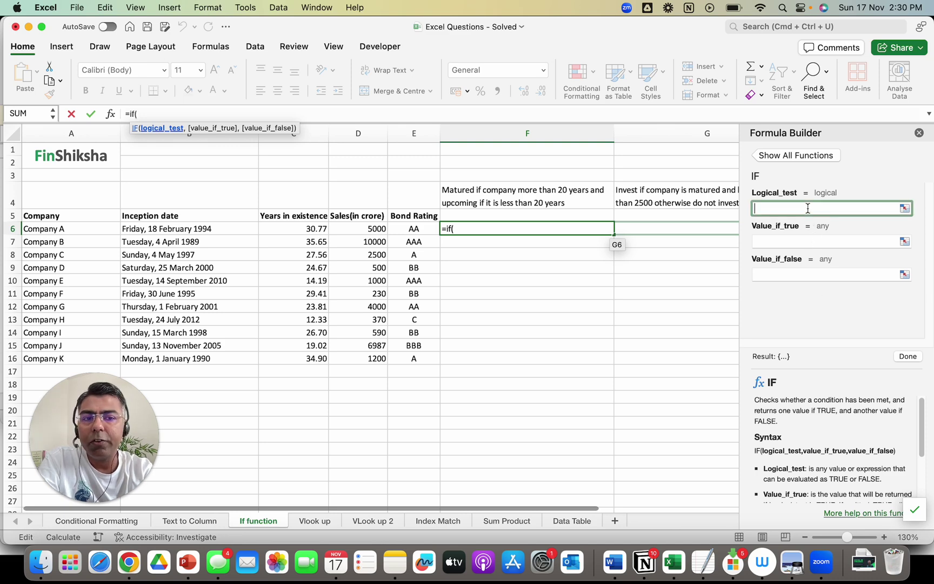
pyautogui.click(804, 243)
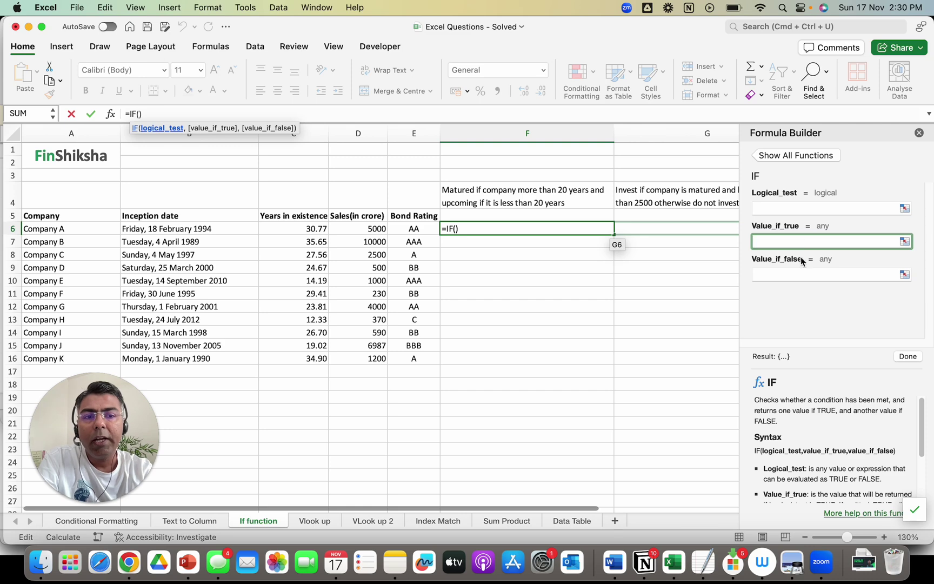
pyautogui.click(794, 276)
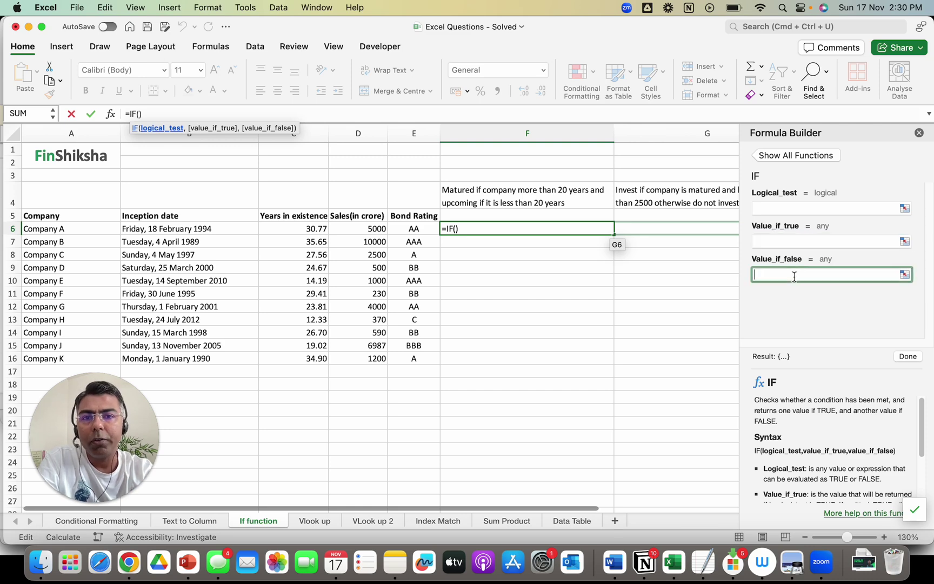
pyautogui.click(791, 208)
pyautogui.click(310, 229)
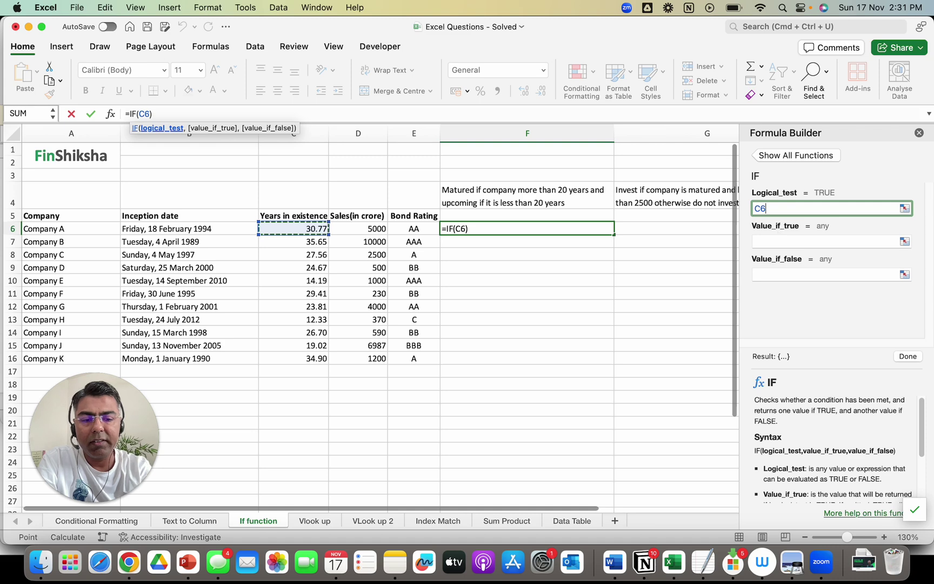
pyautogui.write('>20')
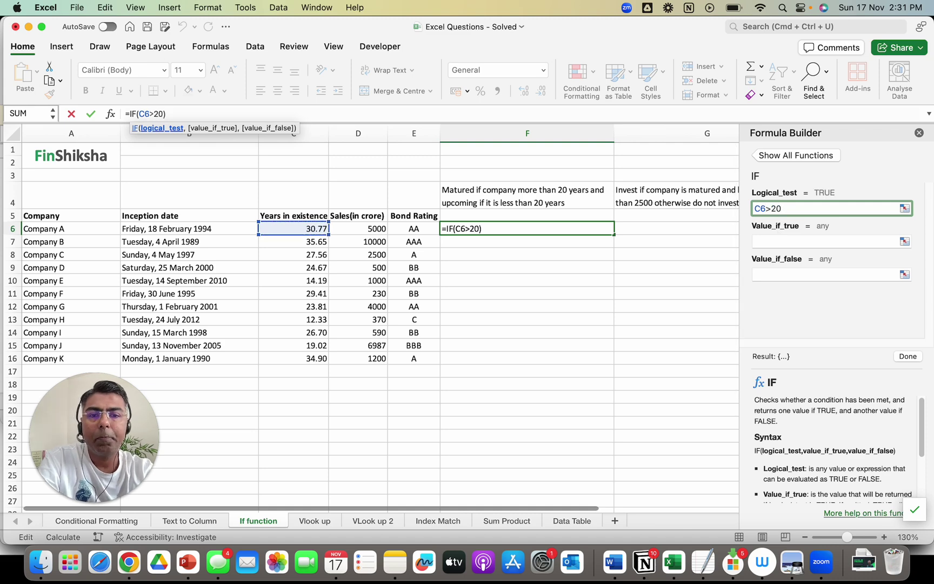
# - Complete the F6 formula with "Matured" as the value if true and "Upcoming" as the value if false, then close the function arguments
pyautogui.click(788, 241)
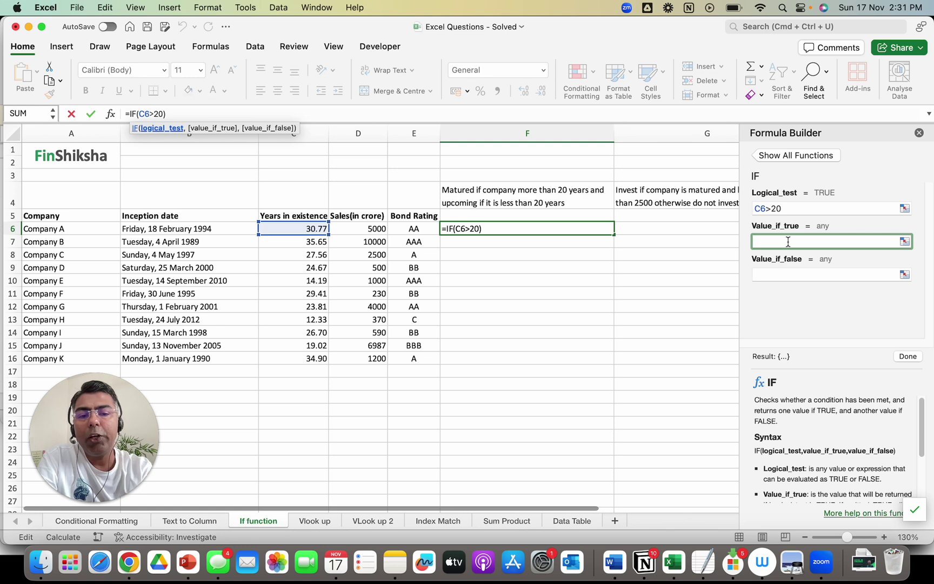
pyautogui.write('"Matured"')
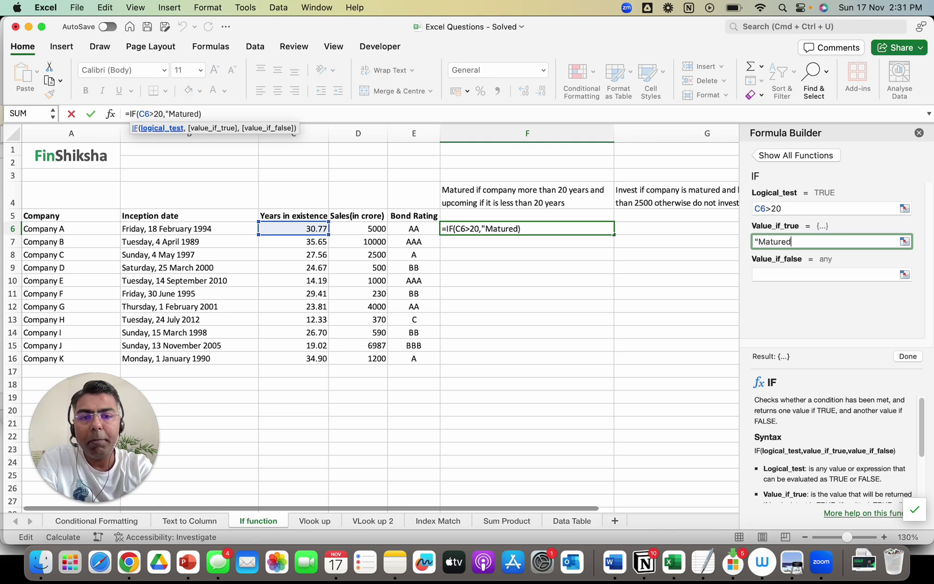
pyautogui.click(801, 274)
pyautogui.write('"')
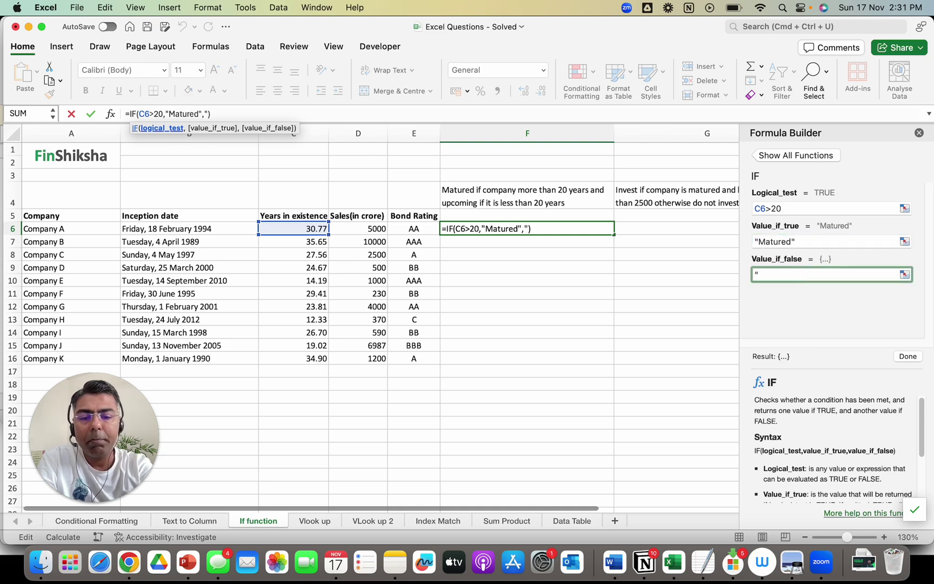
pyautogui.write('Upcoming')
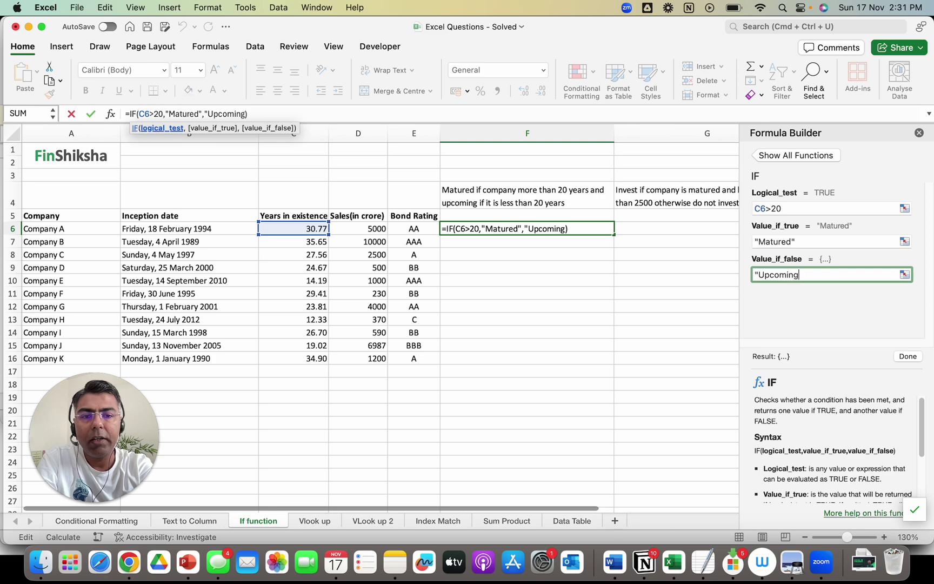
pyautogui.write('"')
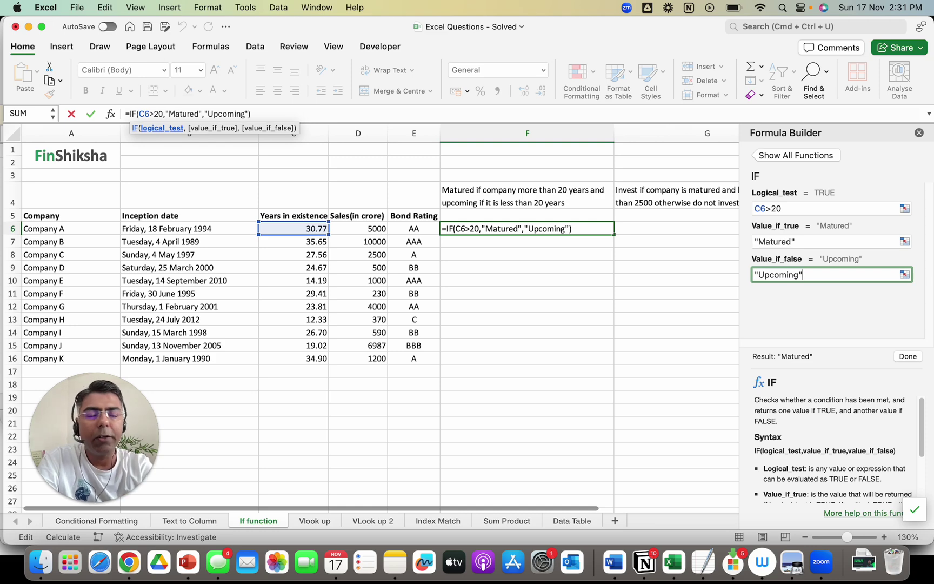
pyautogui.press('Return')
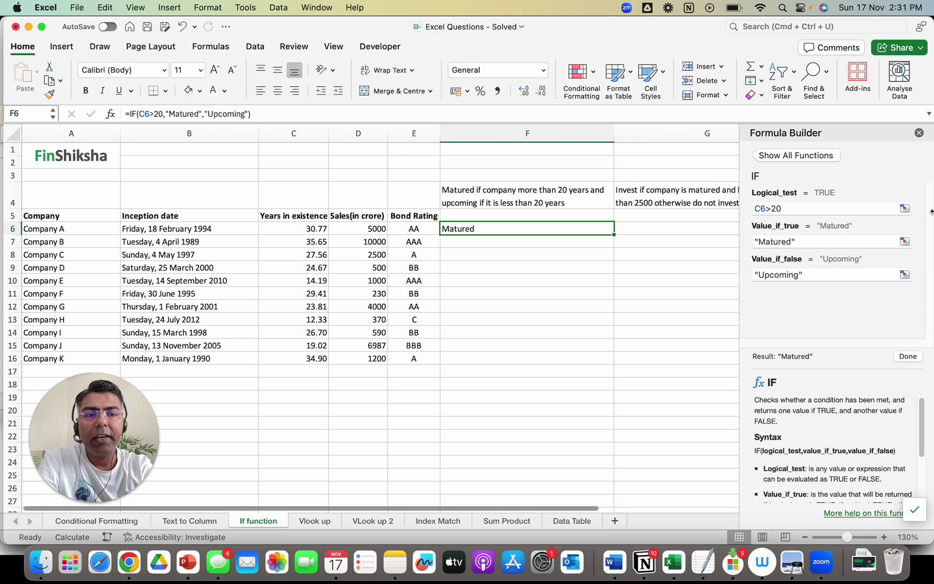
pyautogui.click(918, 132)
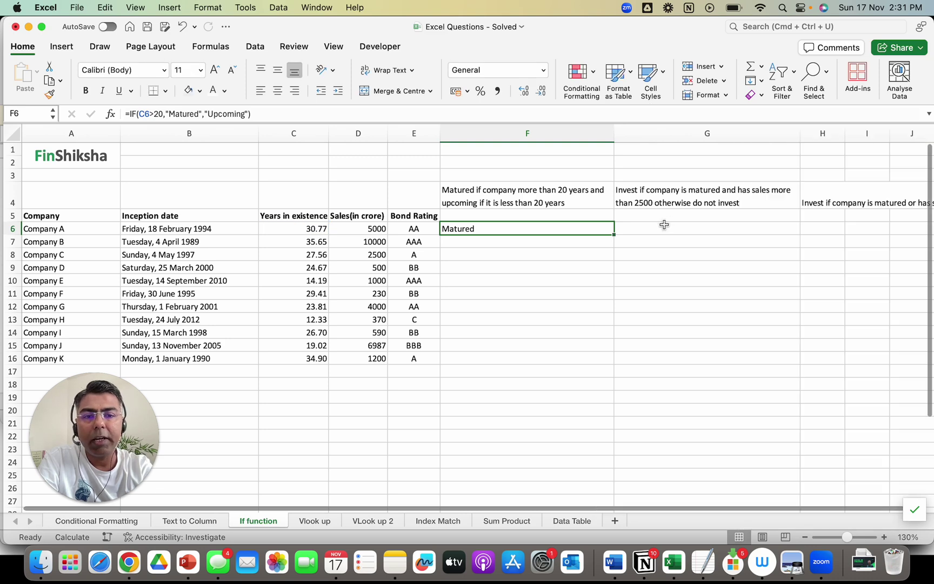
# - Fill the F6 formula down through F16 and inspect the copied formula for Company E in F10
pyautogui.doubleClick(614, 235)
pyautogui.click(531, 244)
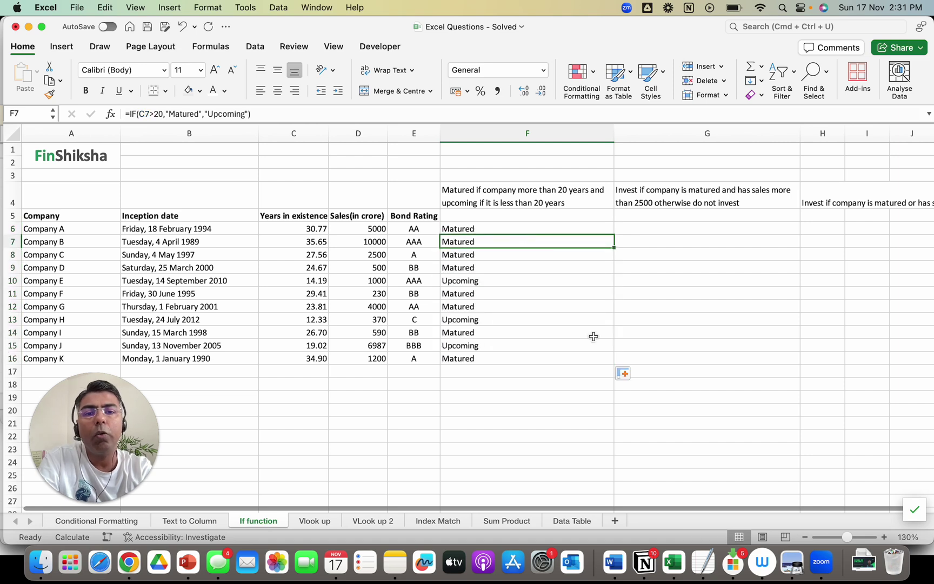
pyautogui.press('Down')
pyautogui.press('Down')
pyautogui.press('Down')
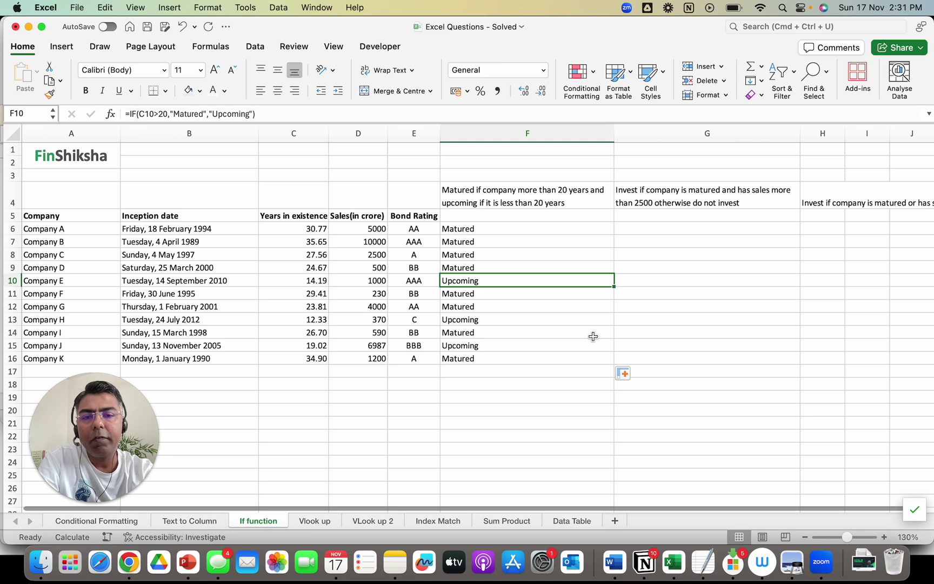
pyautogui.doubleClick(533, 281)
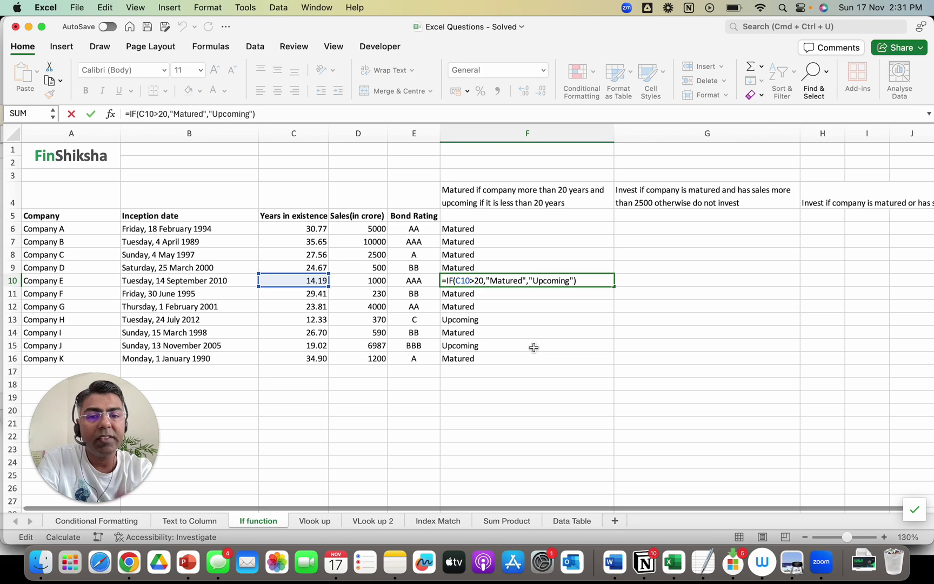
pyautogui.hotkey('ctrl', 'Return')
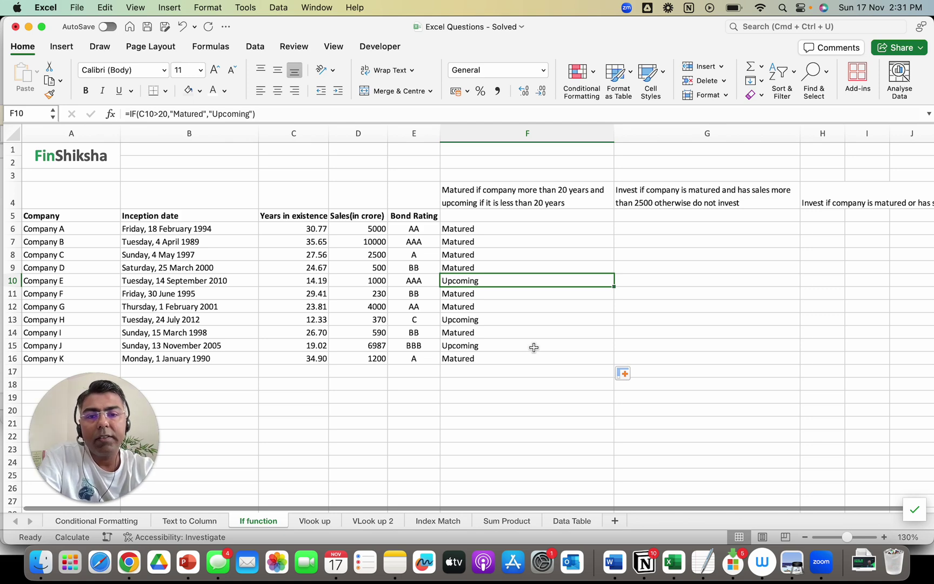
# - Centre the maturity results in F6:F16 horizontally
pyautogui.click(496, 231)
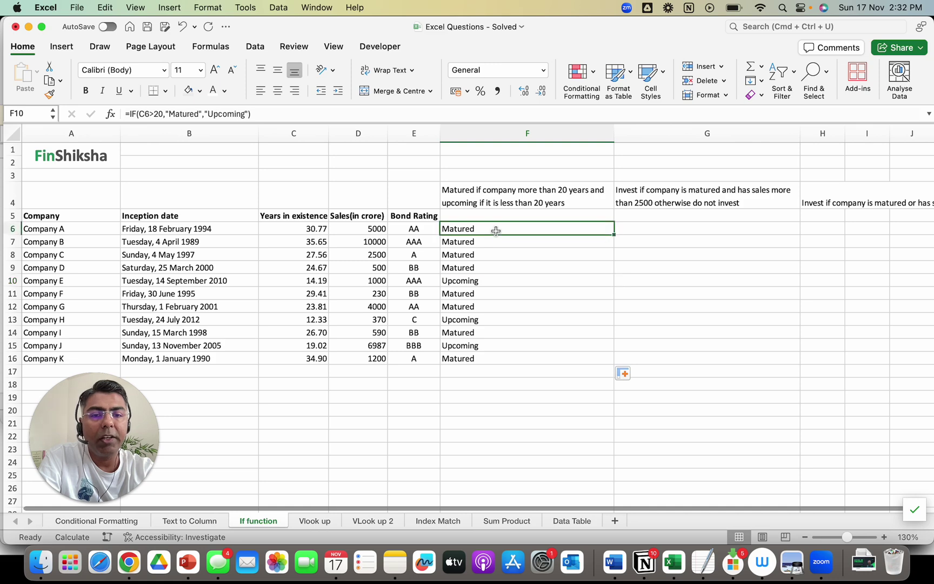
pyautogui.moveTo(496, 231); pyautogui.dragTo(492, 358)
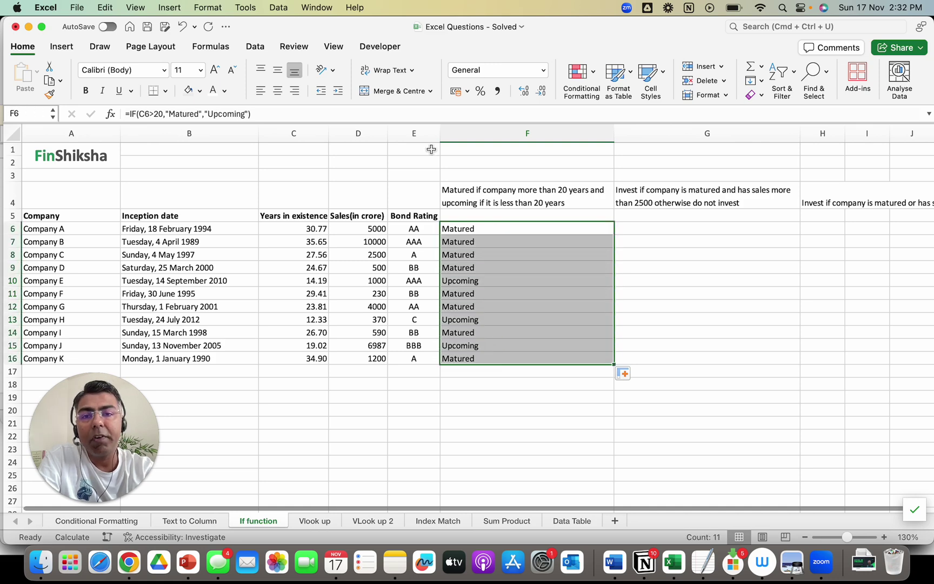
pyautogui.click(277, 90)
pyautogui.click(576, 319)
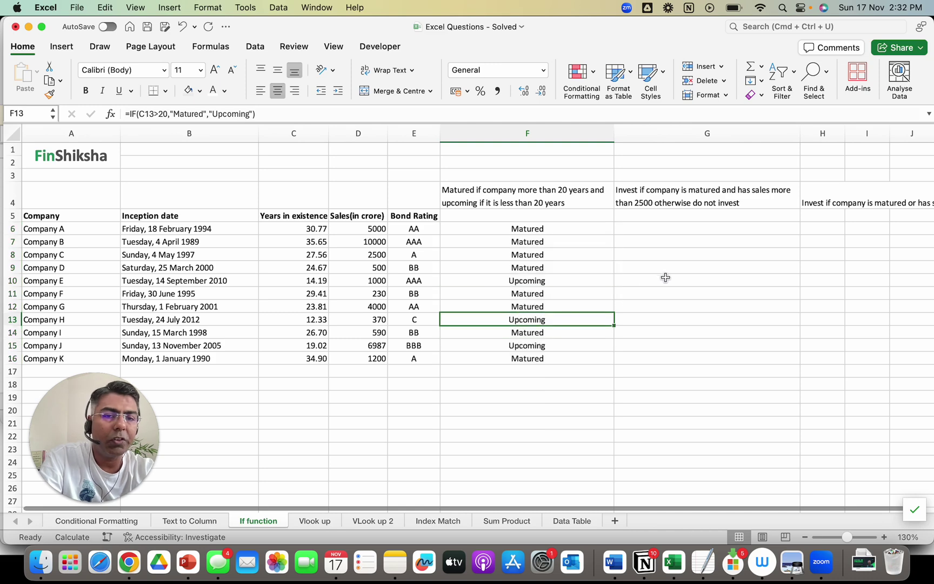
# - Start an IF formula in G6 for the matured-and-sales question with F6="Matured" as the logical test
pyautogui.click(684, 197)
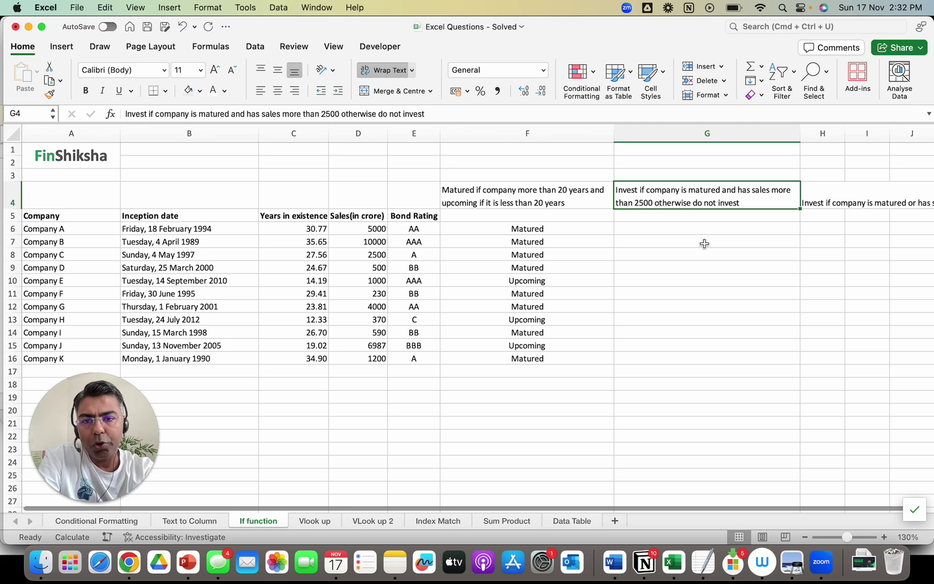
pyautogui.click(292, 229)
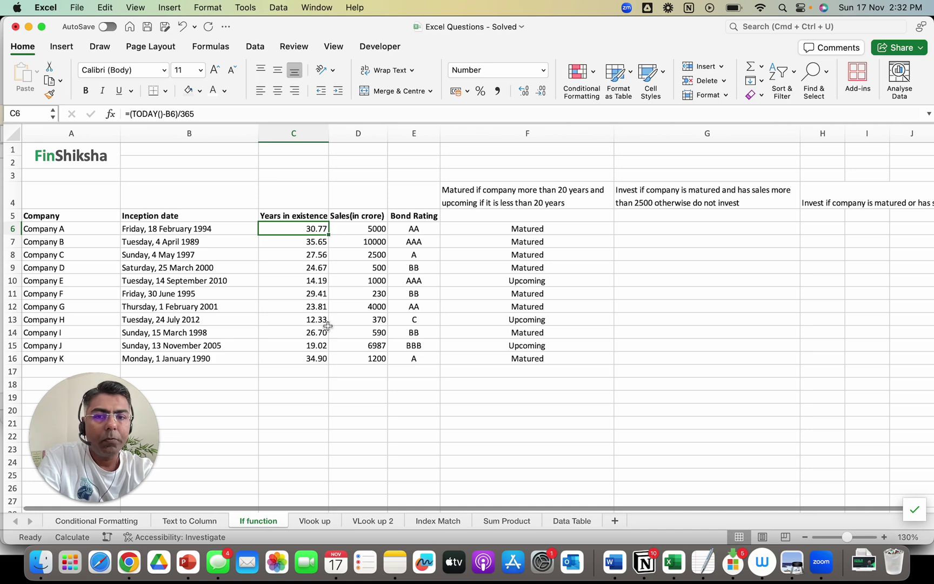
pyautogui.click(370, 229)
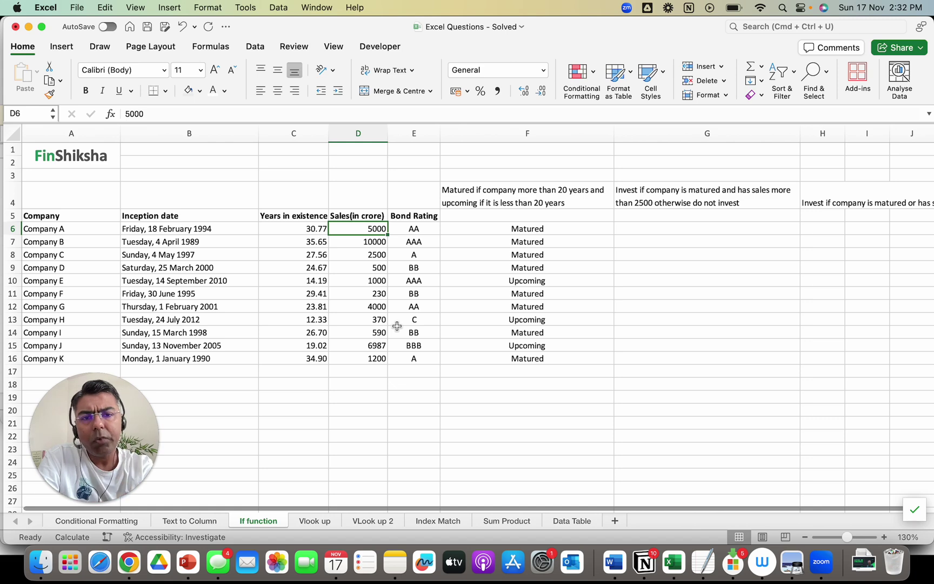
pyautogui.click(630, 227)
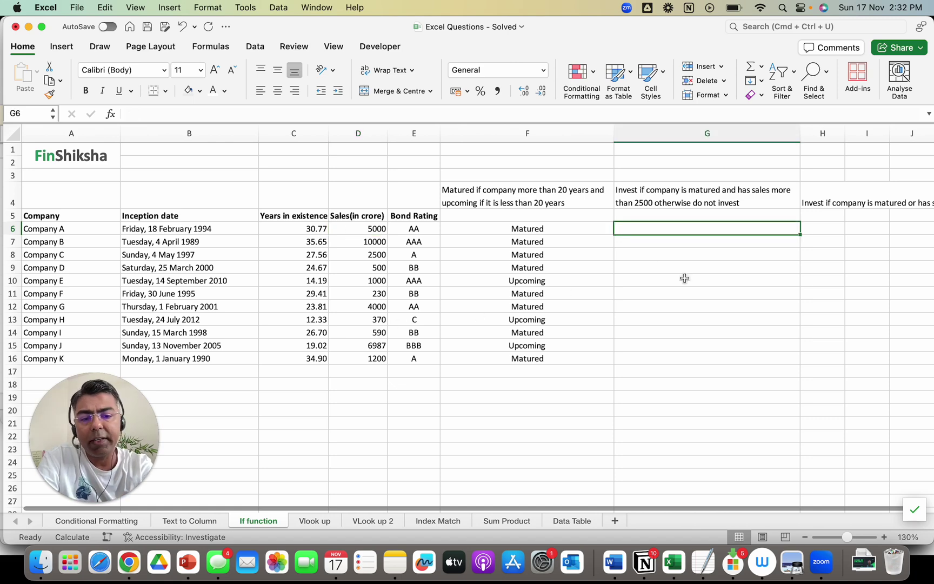
pyautogui.write('=if(')
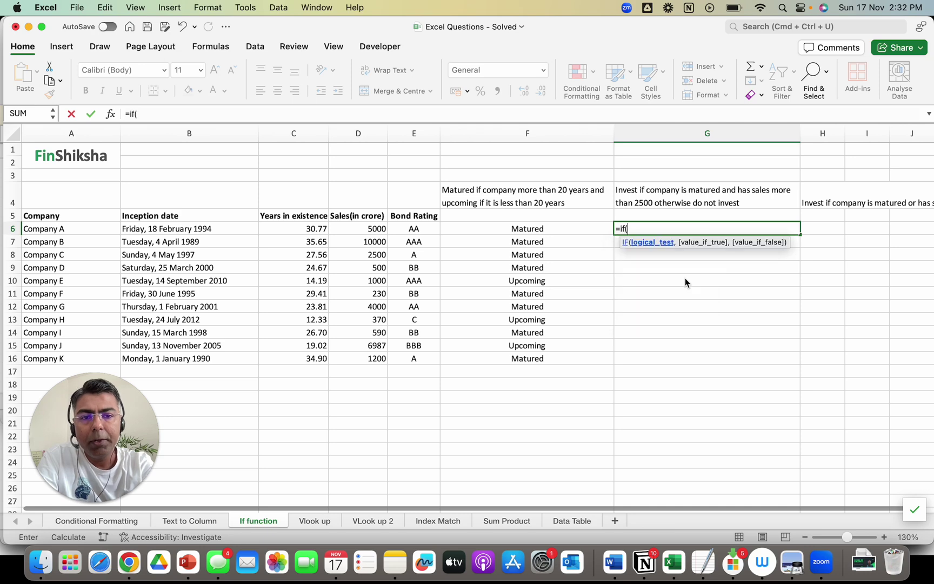
pyautogui.press('Left')
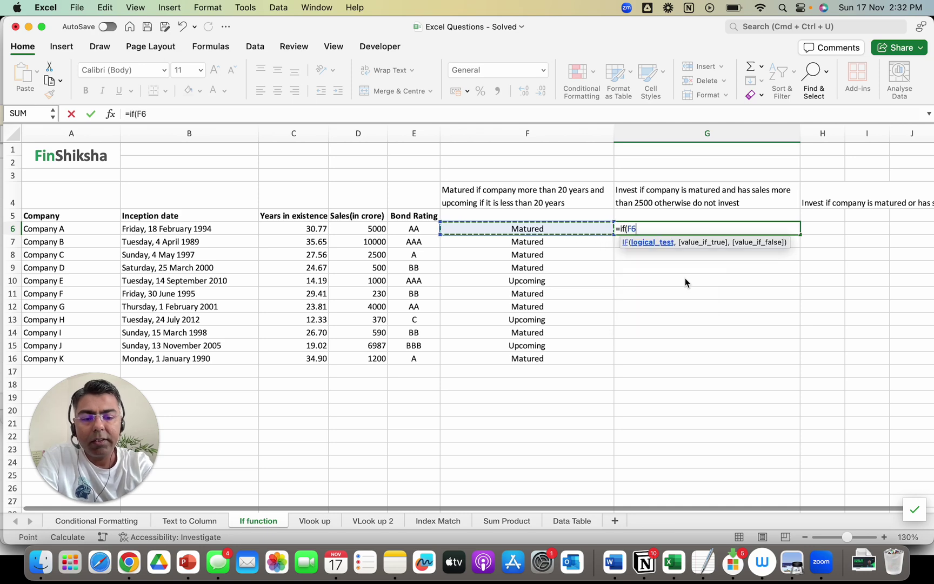
pyautogui.write('="Matured"')
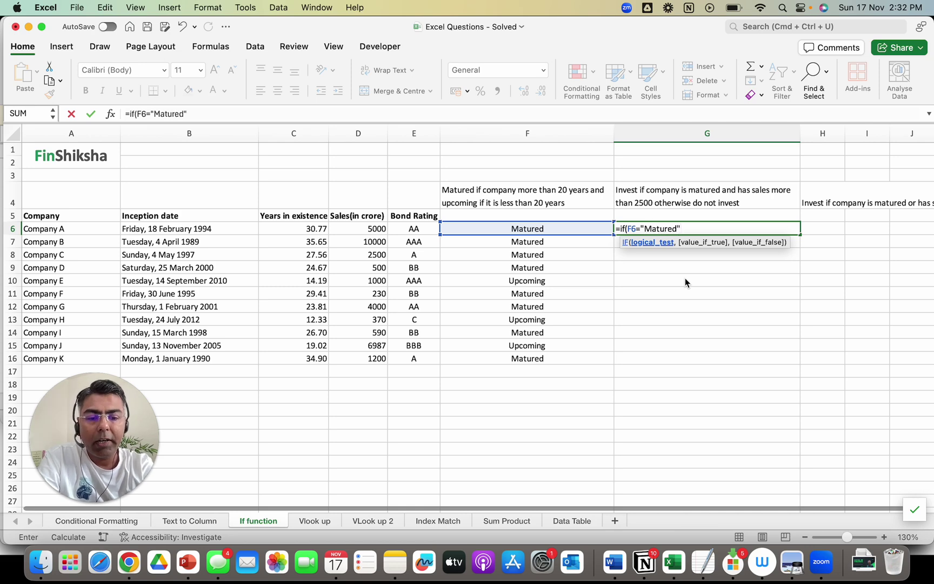
# - Nest a second IF as the value if true in the G6 formula, testing D6>2500
pyautogui.write(',if')
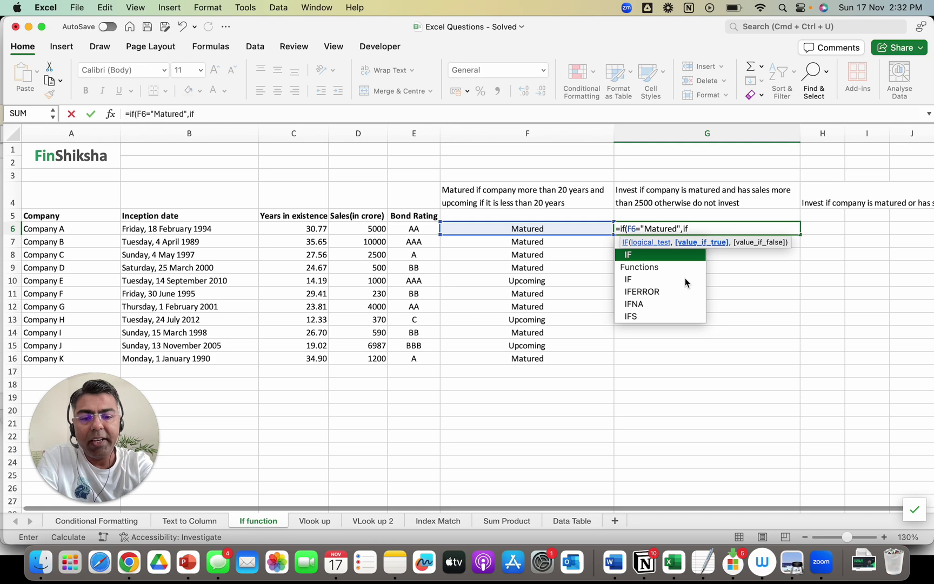
pyautogui.write('(')
pyautogui.press('Left')
pyautogui.press('Left')
pyautogui.press('Left')
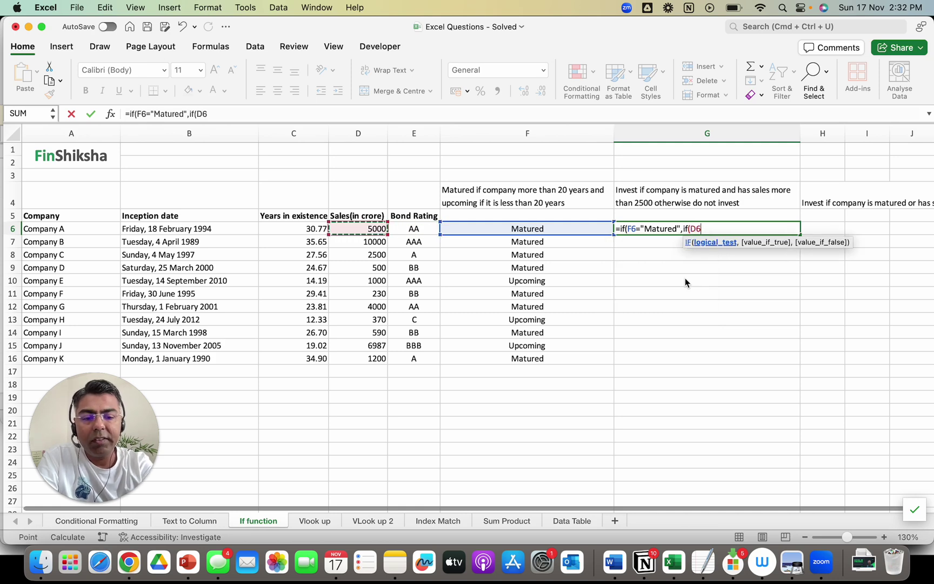
pyautogui.write('>2500')
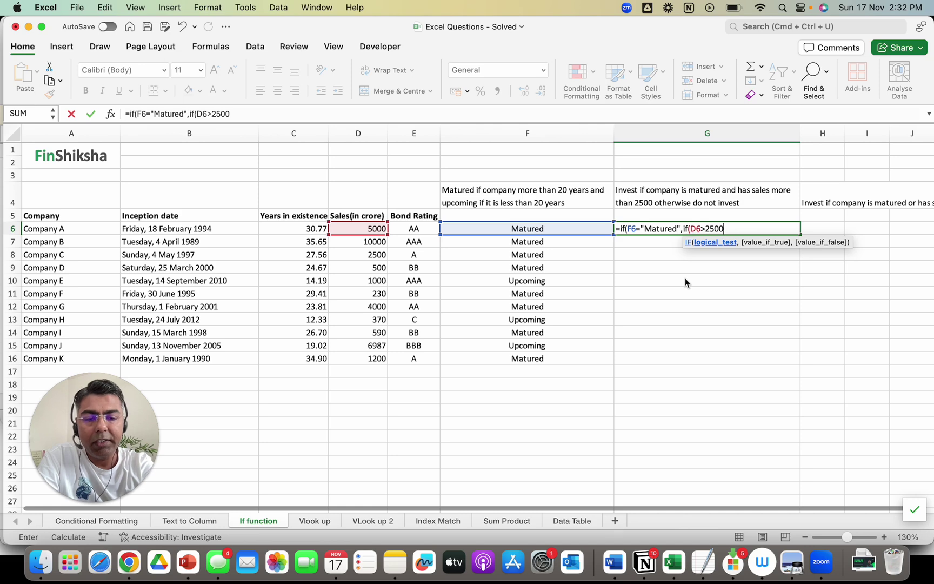
# - Give the nested IF "Invest" as its value if true and "Do Not Invest" as its value if false
pyautogui.write(',')
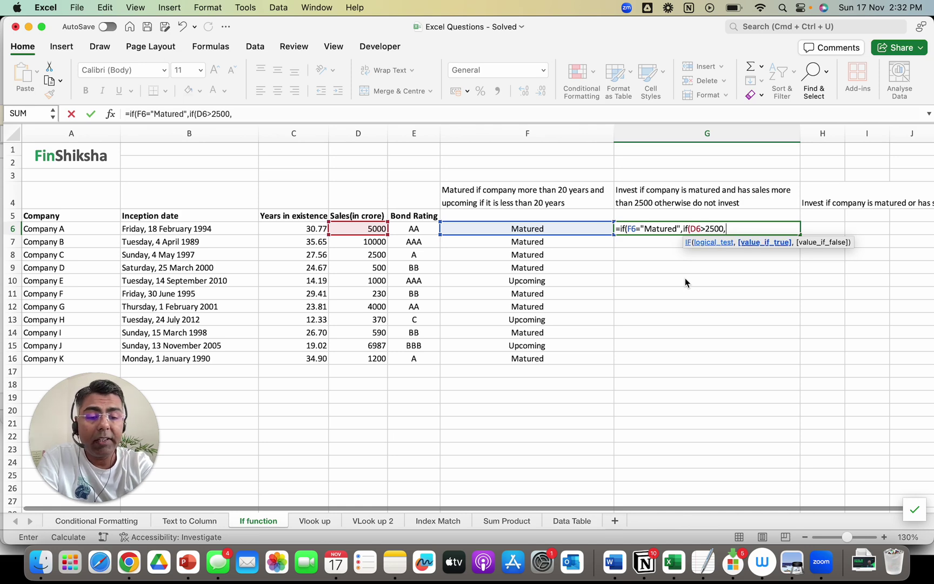
pyautogui.write('"Invest')
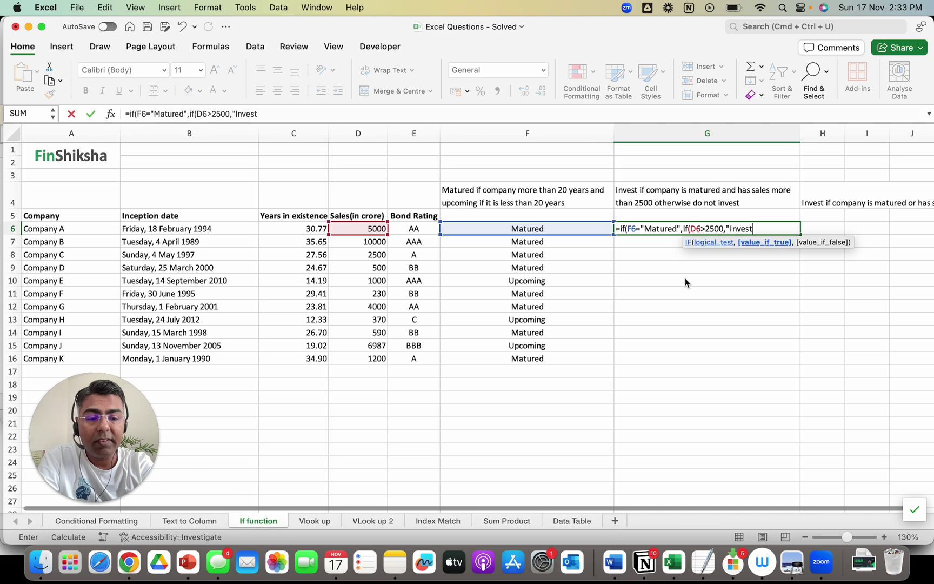
pyautogui.write('",')
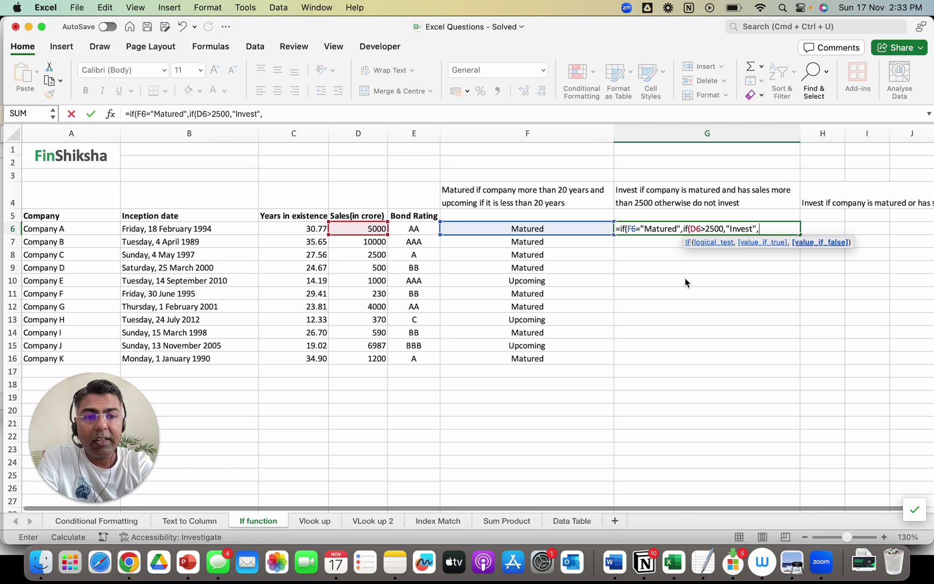
pyautogui.write('"Do No')
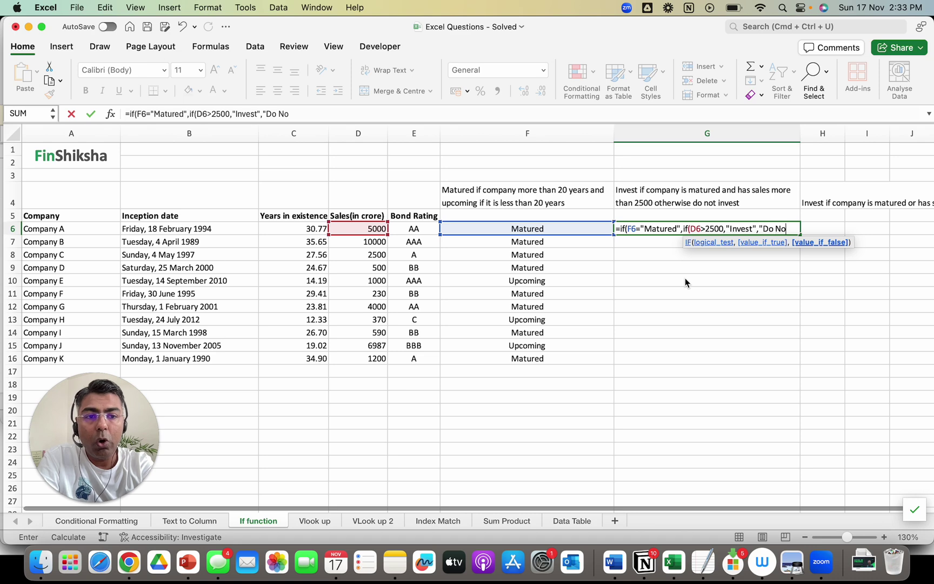
pyautogui.write('t Invest"')
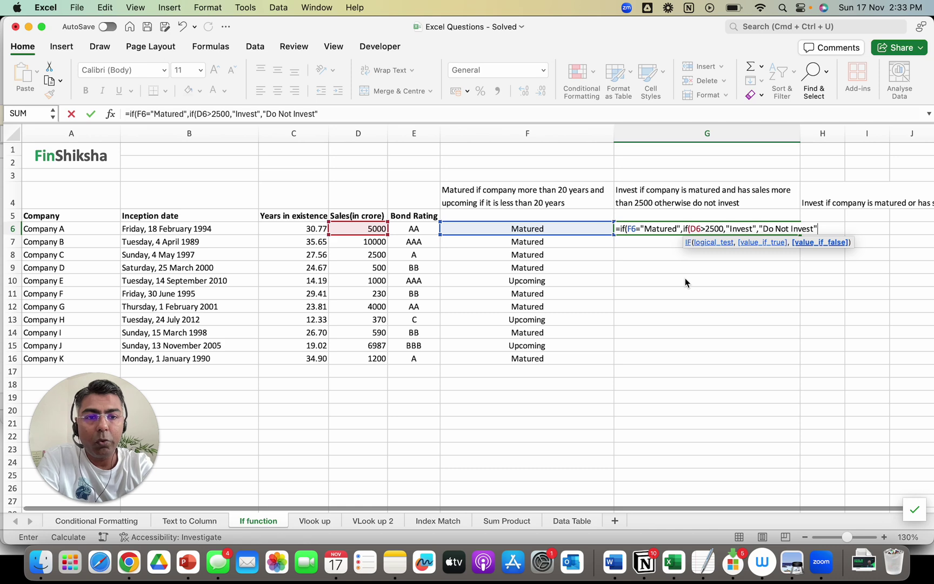
# - Close the nested IF, add "Do Not Invest" as the outer value if false, and enter the G6 formula
pyautogui.write(')')
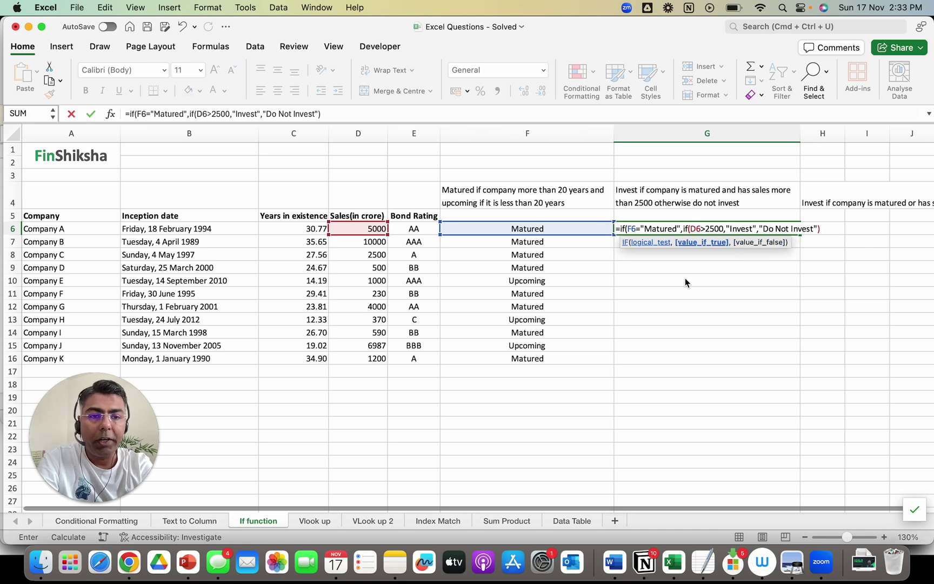
pyautogui.write(',')
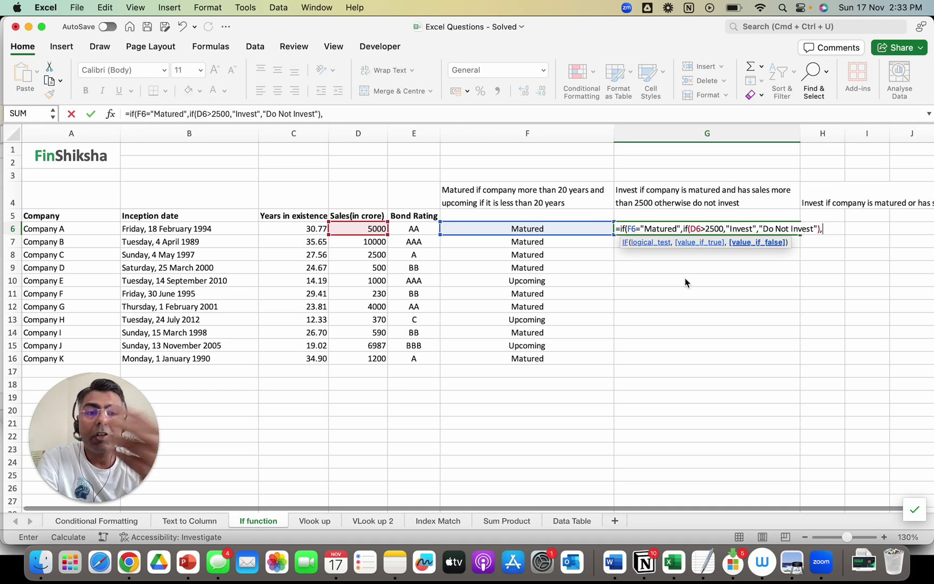
pyautogui.write('"Do Not ')
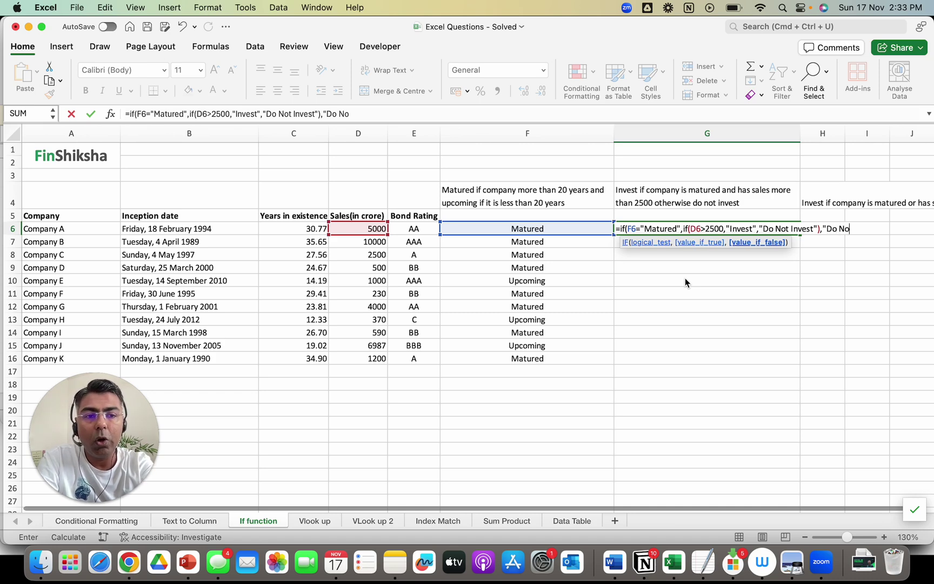
pyautogui.write('Invest")')
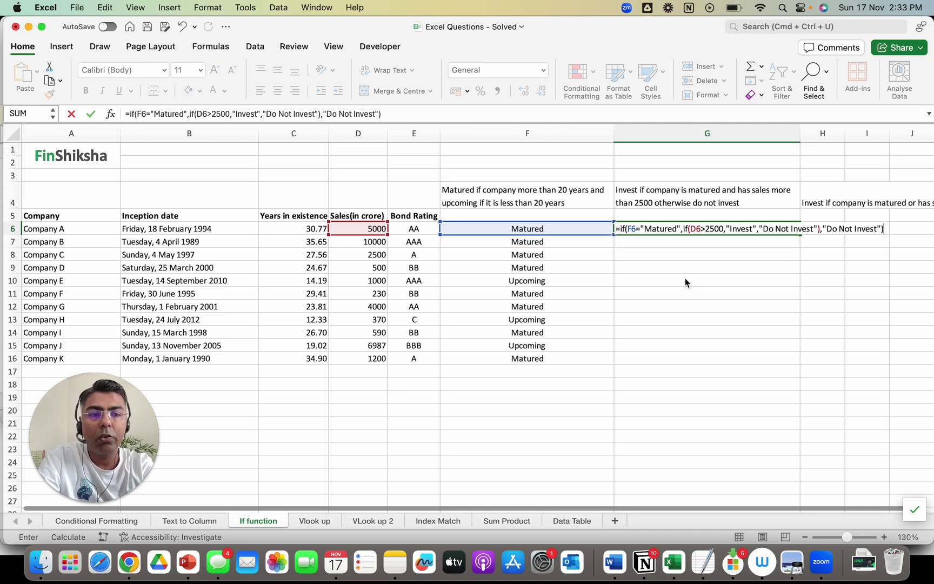
pyautogui.press('Return')
pyautogui.press('Up')
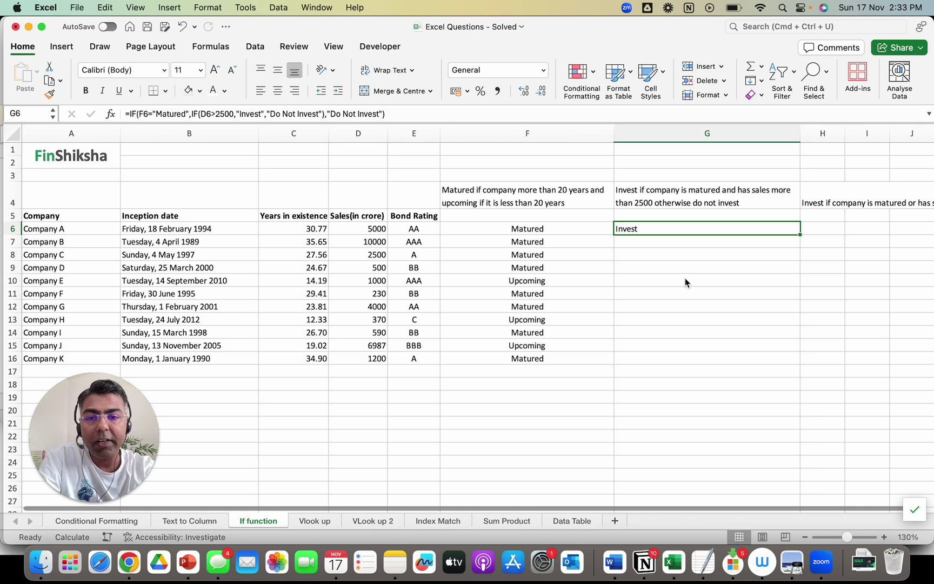
# - Fill the G6 formula down through G8
pyautogui.moveTo(800, 236); pyautogui.dragTo(798, 258)
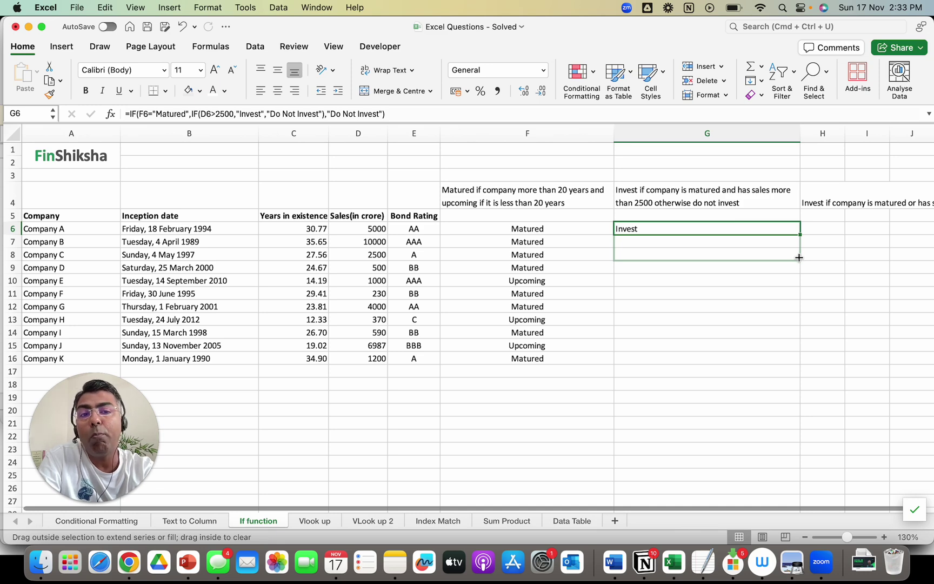
pyautogui.moveTo(799, 257); pyautogui.dragTo(798, 258)
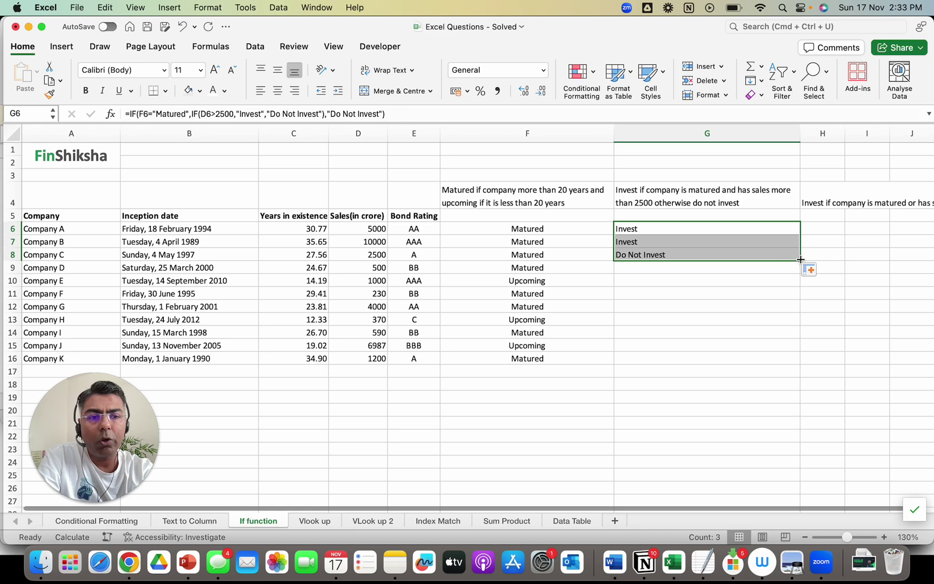
pyautogui.click(727, 270)
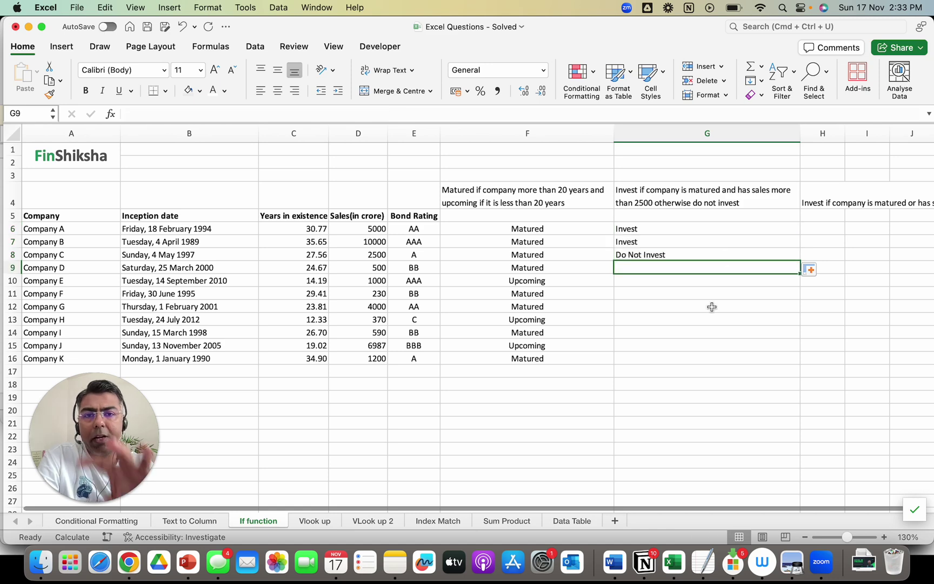
# - Inspect the nested IF formula in G6 and its cell references
pyautogui.click(706, 232)
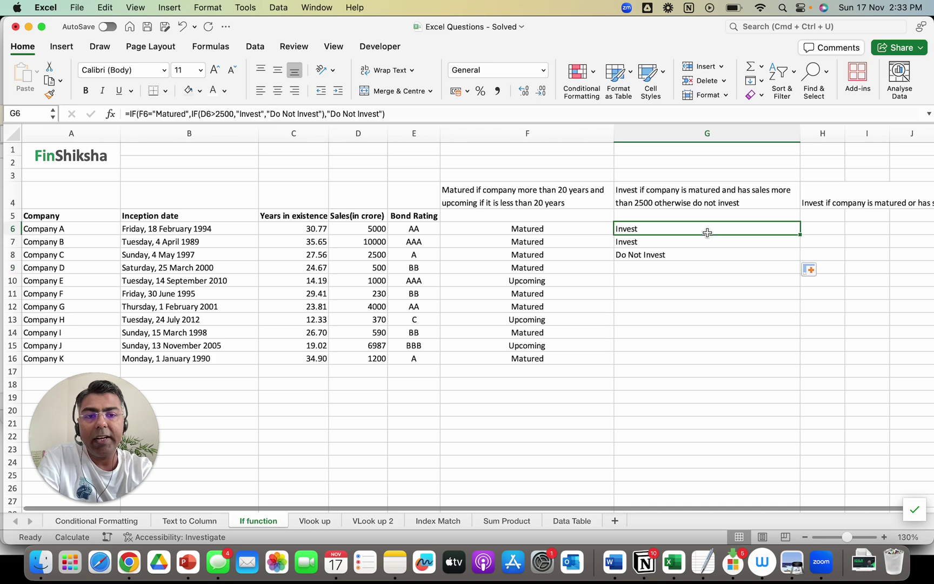
pyautogui.doubleClick(700, 228)
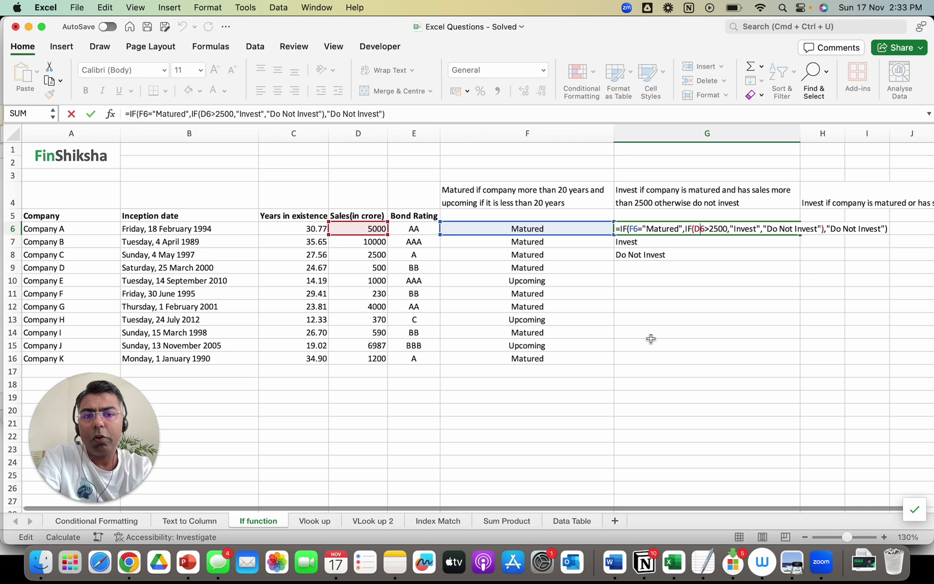
pyautogui.press('Return')
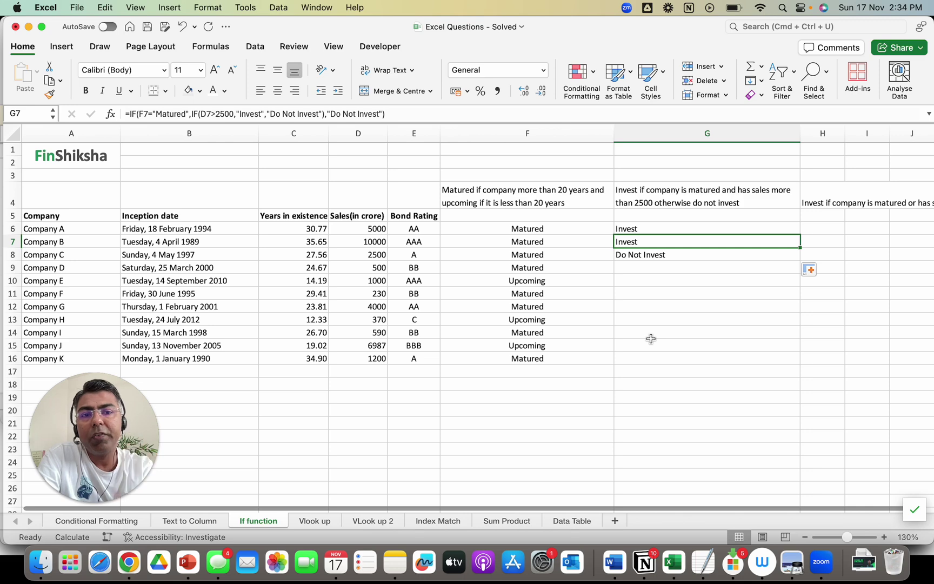
# - Clear G6 and start a new IF formula there with an AND function as its logical test
pyautogui.press('Up')
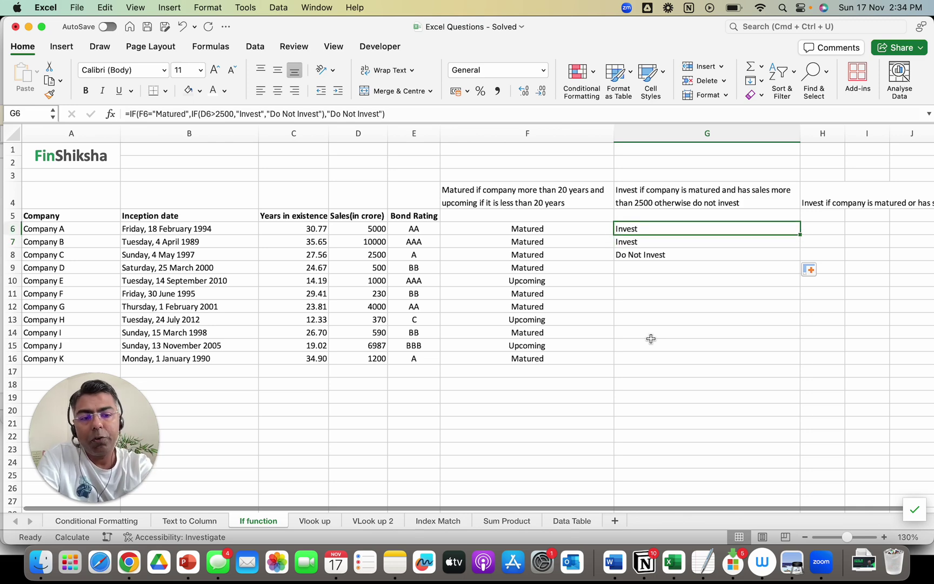
pyautogui.press('Delete')
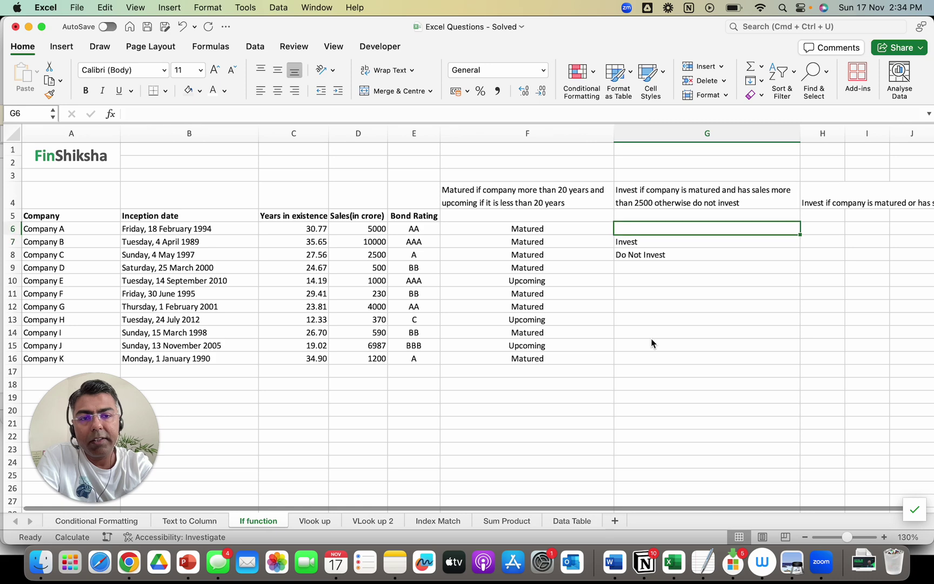
pyautogui.write('=if(')
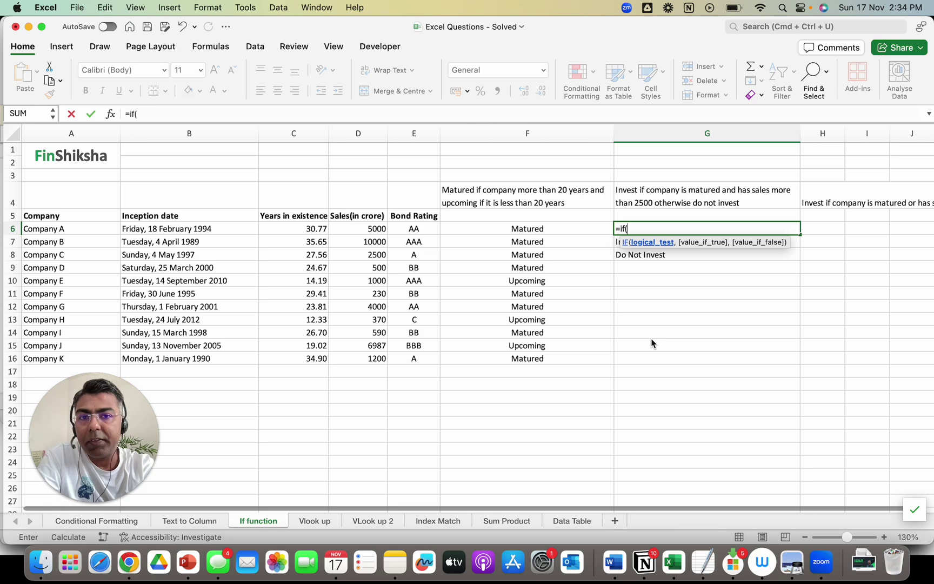
pyautogui.write('AND')
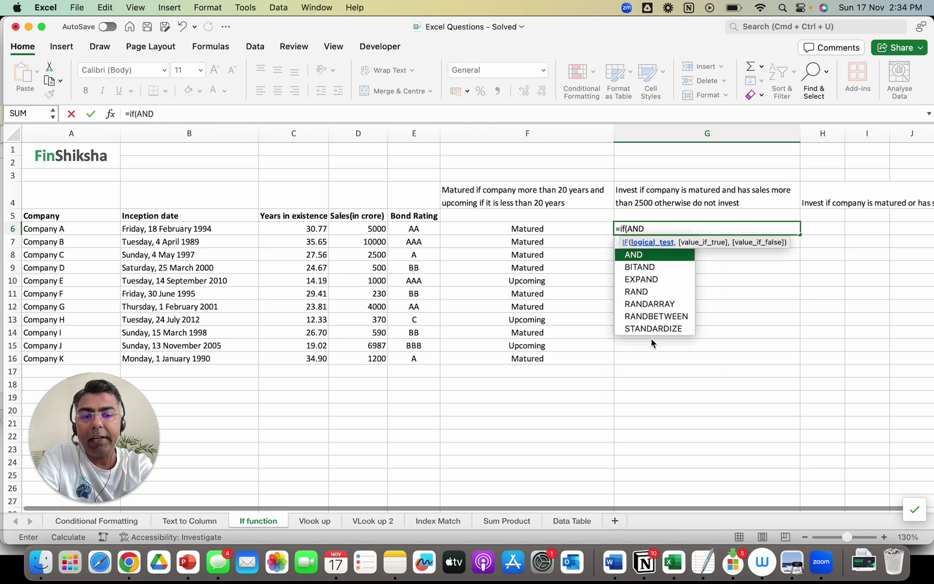
pyautogui.write('(')
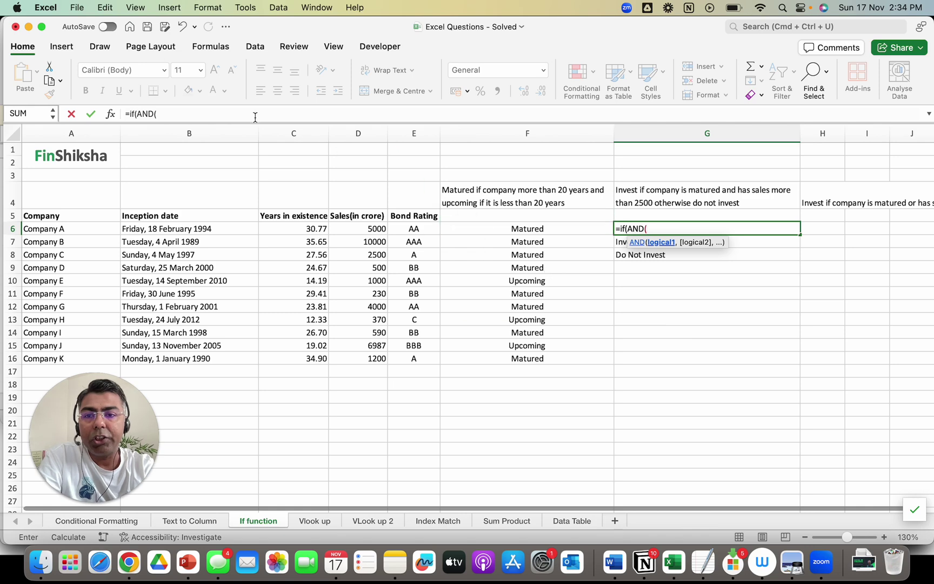
# - Open the function arguments for the G6 formula and set the logical test to F6="Matured"
pyautogui.click(110, 113)
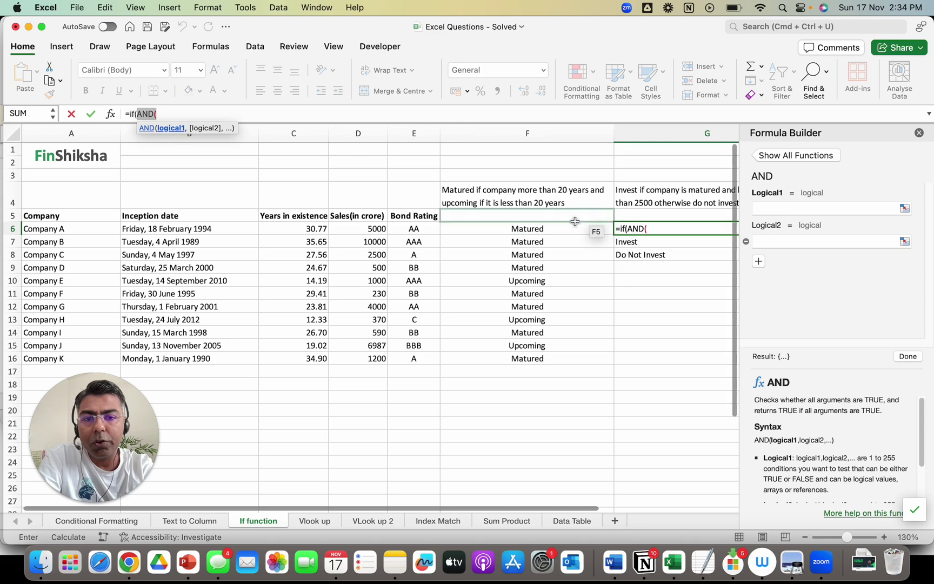
pyautogui.click(560, 228)
pyautogui.click(780, 208)
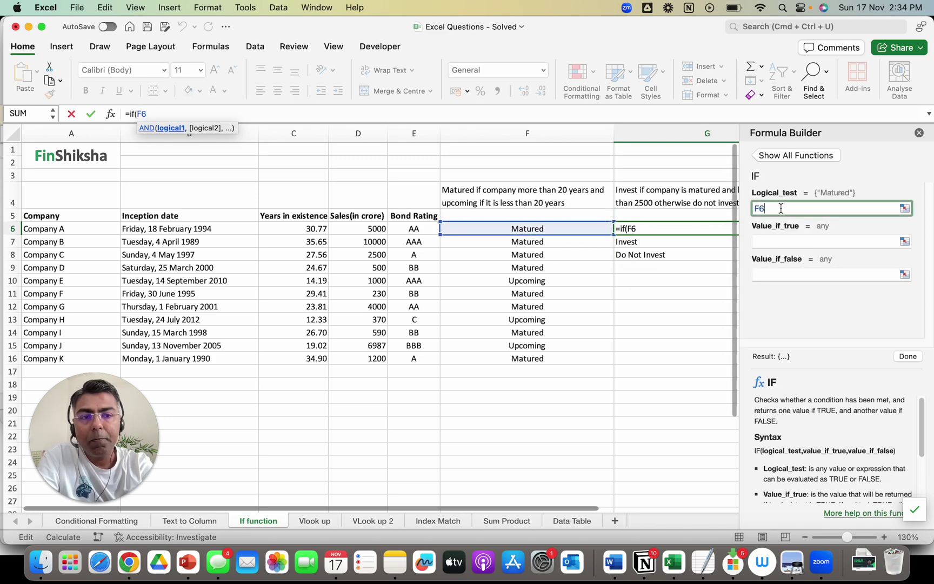
pyautogui.write('="Matured')
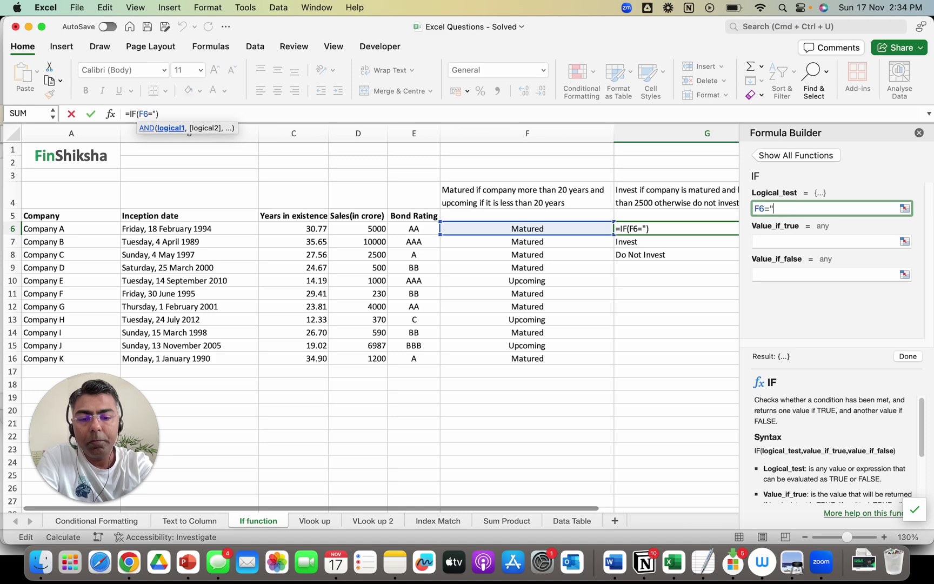
pyautogui.write('"')
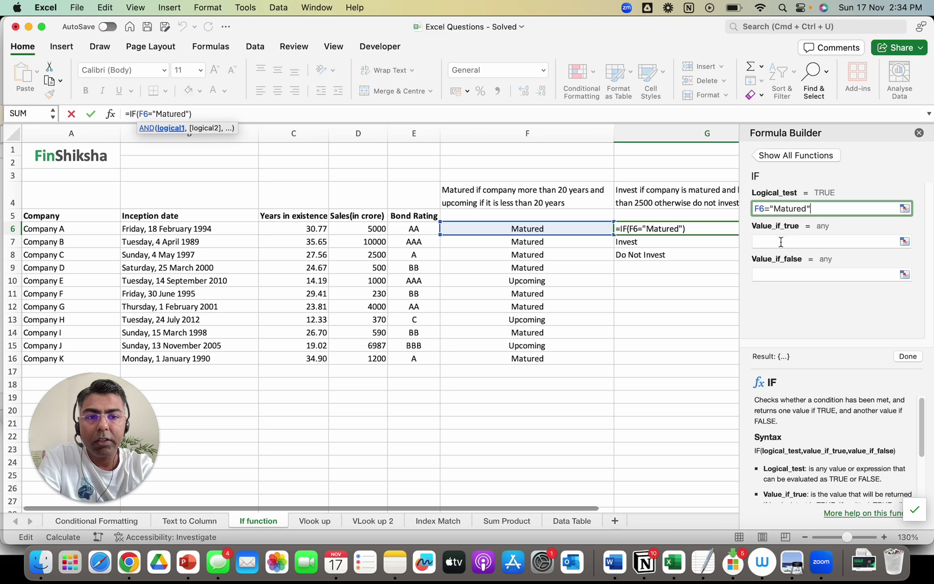
# - Discard the unfinished G6 formula, close the formula builder and clear the old results in G7:G9
pyautogui.press('Escape')
pyautogui.hscroll(3, 691, 254)
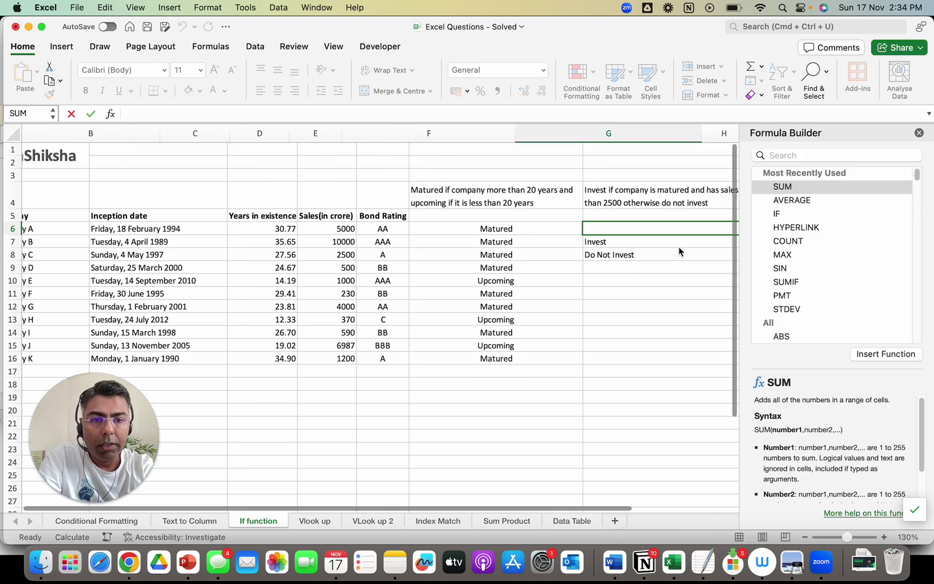
pyautogui.click(919, 133)
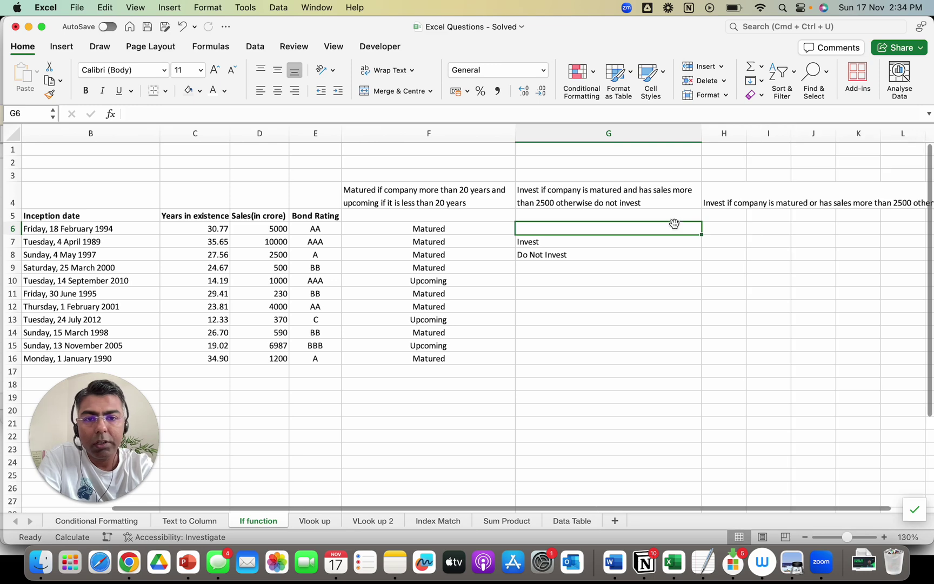
pyautogui.click(602, 294)
pyautogui.moveTo(594, 244); pyautogui.dragTo(593, 262)
pyautogui.press('Delete')
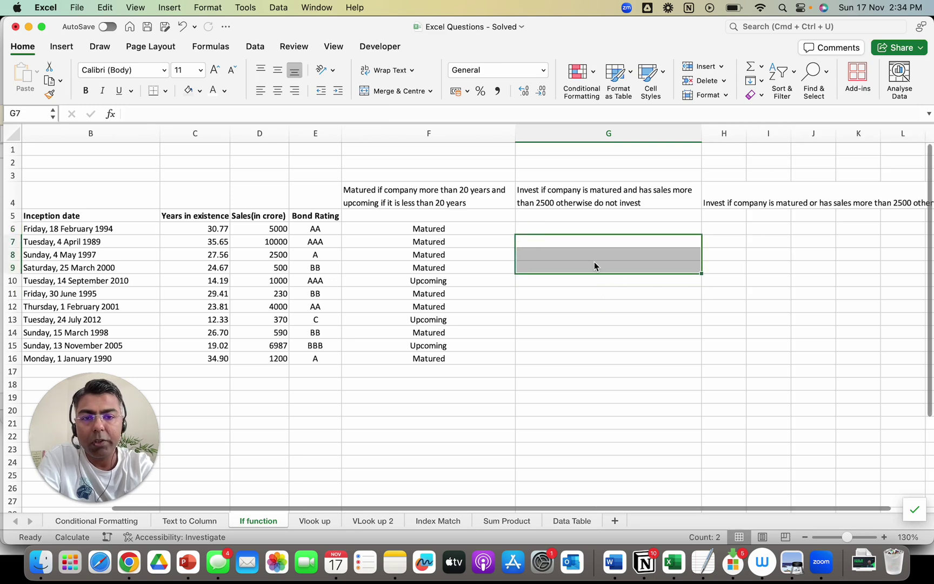
# - Review Company A's sales and maturity values across row 6
pyautogui.press('Up')
pyautogui.press('Left')
pyautogui.press('Left')
pyautogui.press('Left')
pyautogui.press('Left')
pyautogui.press('Left')
pyautogui.press('Left')
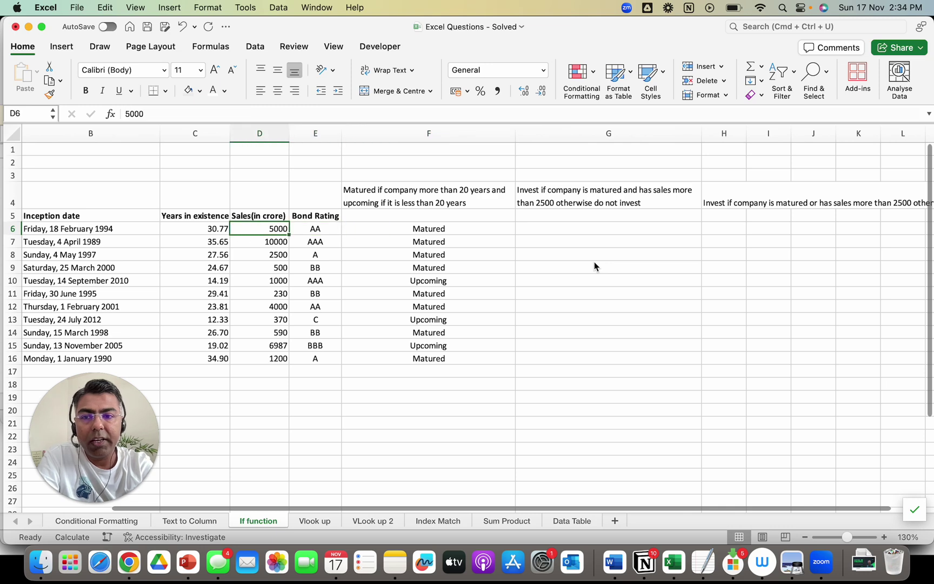
pyautogui.press('Right')
pyautogui.press('Right')
pyautogui.press('Right')
pyautogui.press('Right')
pyautogui.press('Right')
pyautogui.press('Right')
pyautogui.press('Left')
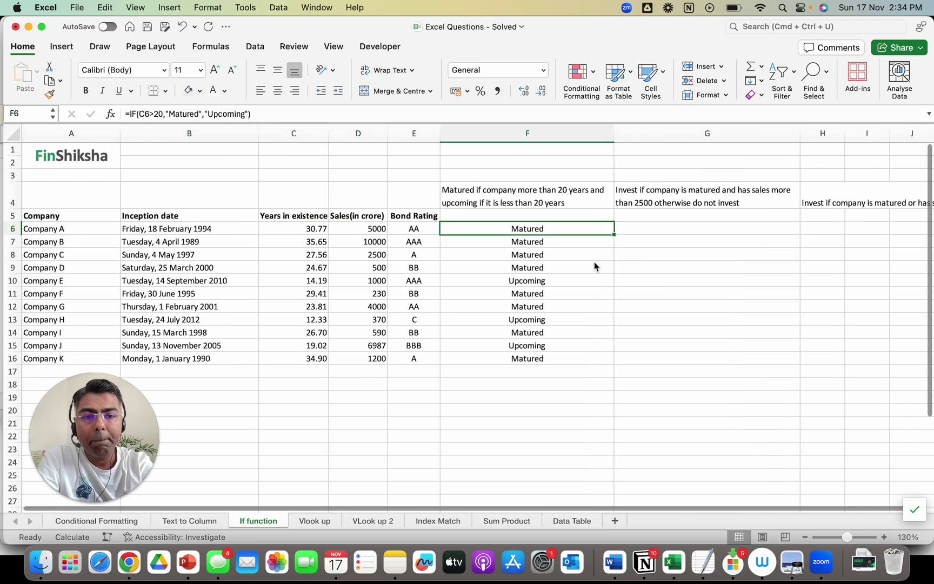
# - Start an IF formula in G6 whose logical test is AND(F6="Matured",D6>2500)
pyautogui.press('Right')
pyautogui.write('=if(')
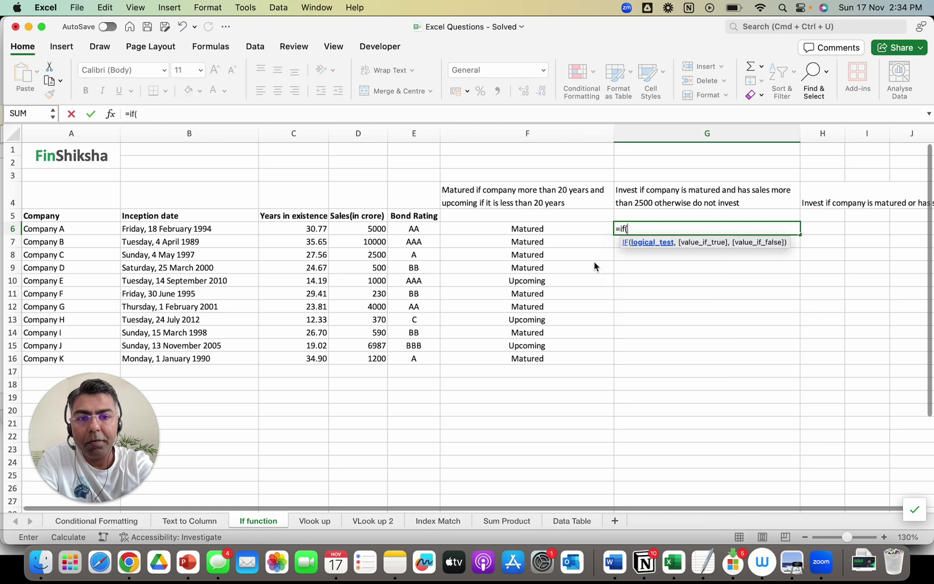
pyautogui.write('and(')
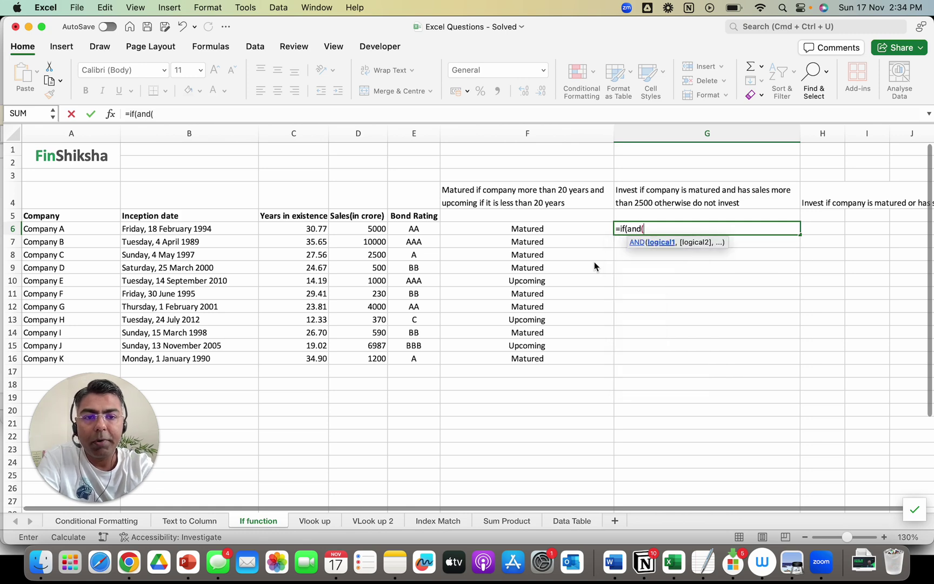
pyautogui.click(564, 237)
pyautogui.click(557, 229)
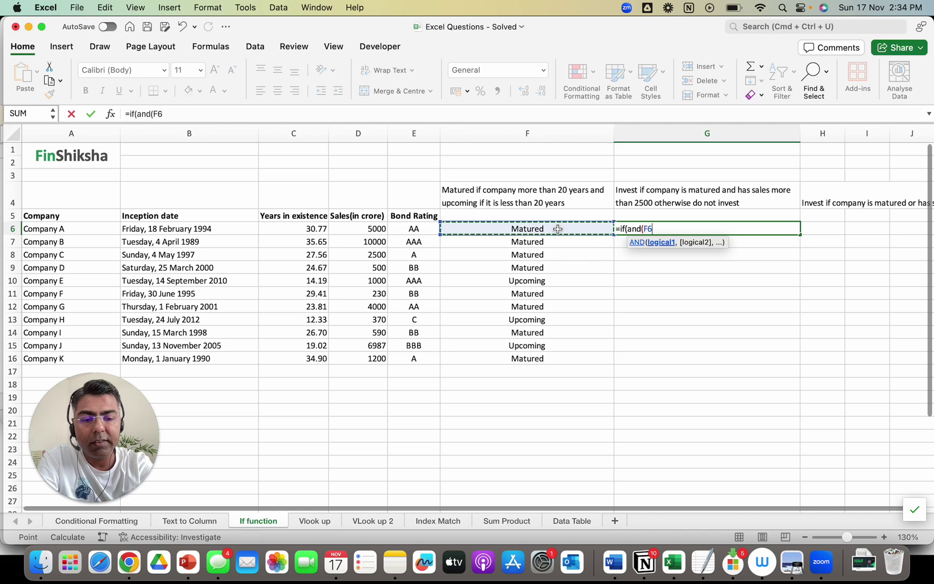
pyautogui.write('="Matured')
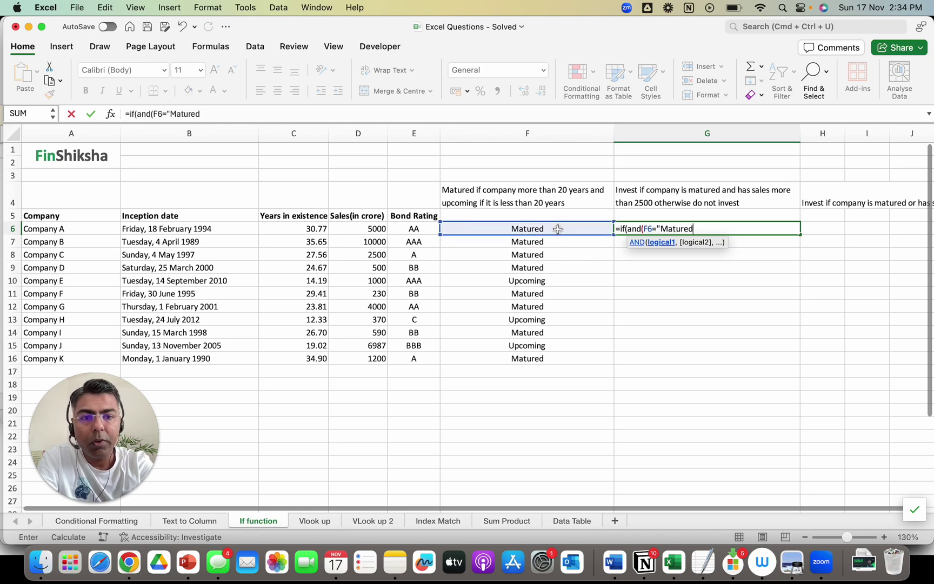
pyautogui.write('",')
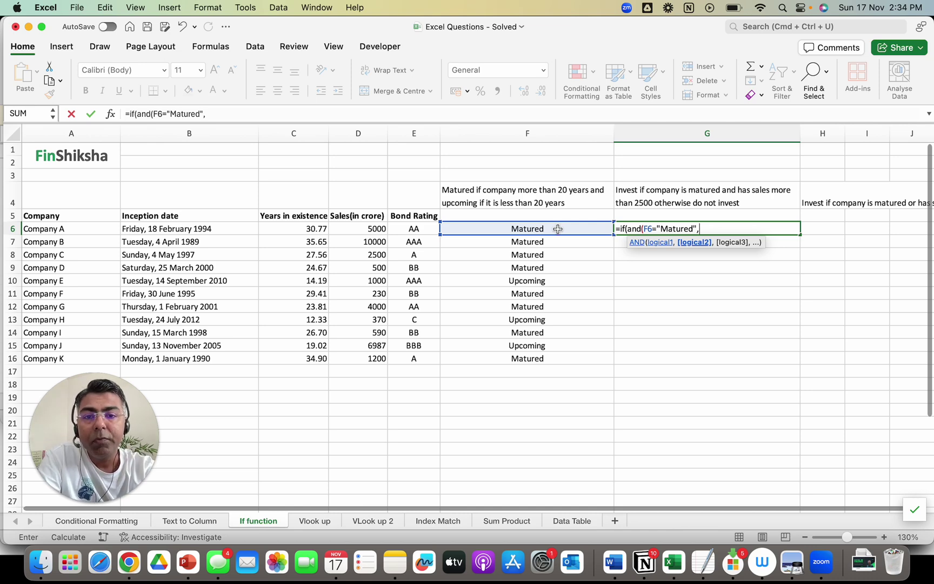
pyautogui.click(372, 228)
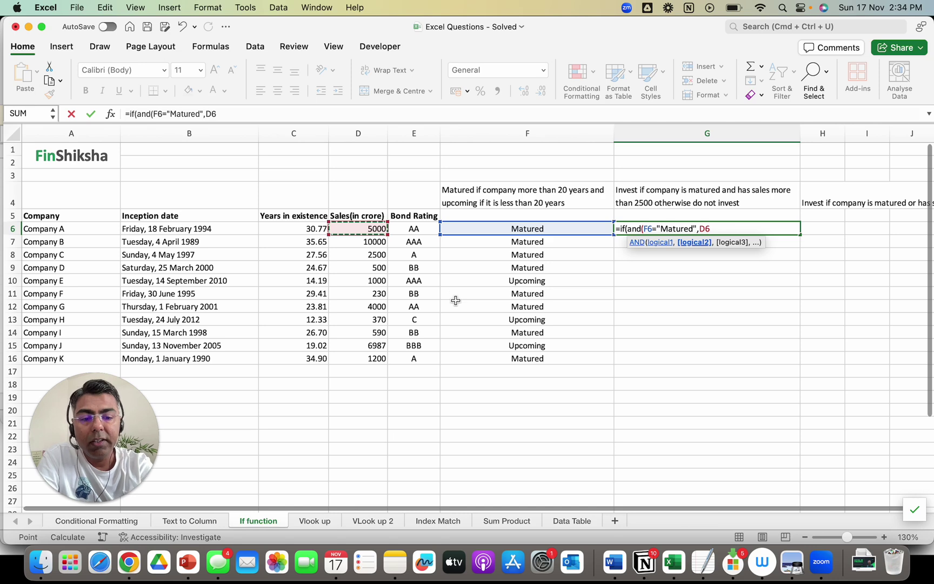
pyautogui.write('>2500')
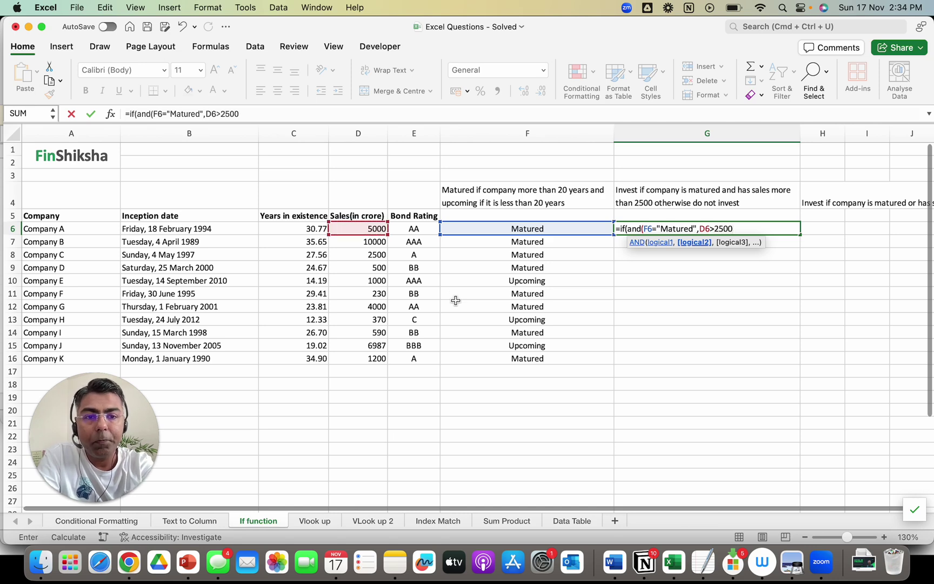
pyautogui.write(')')
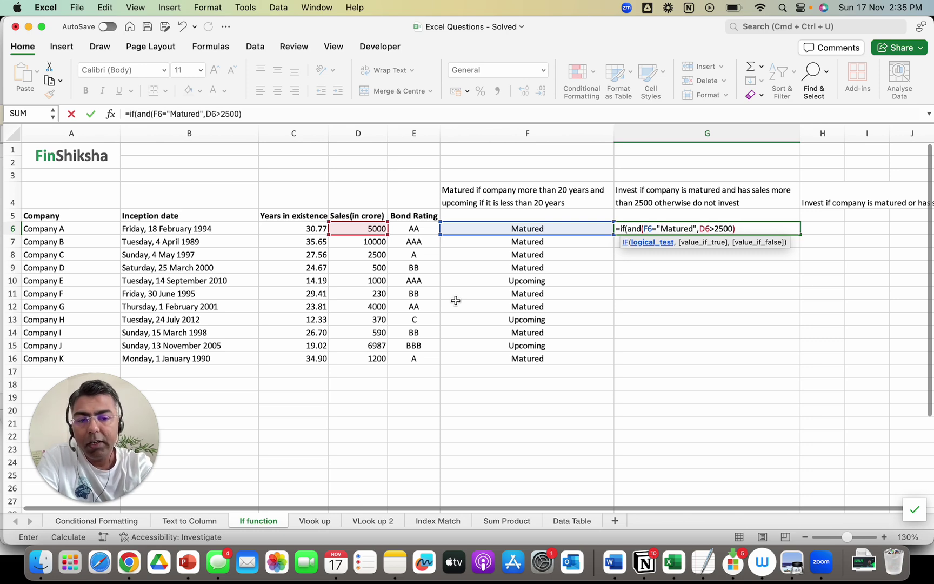
# - Complete the G6 formula with "Invest" as the true value and "Do Not Invest" as the false value
pyautogui.write(',"')
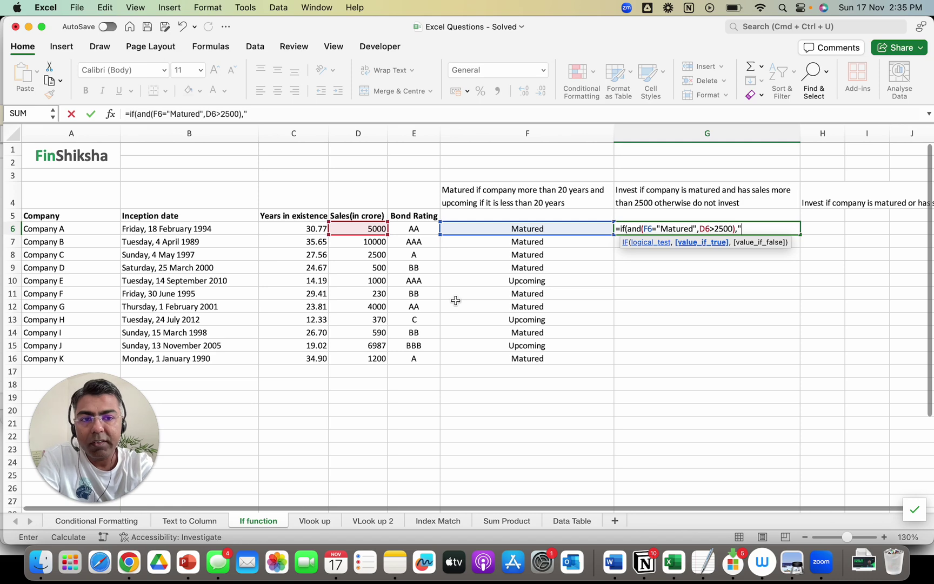
pyautogui.write('Invest')
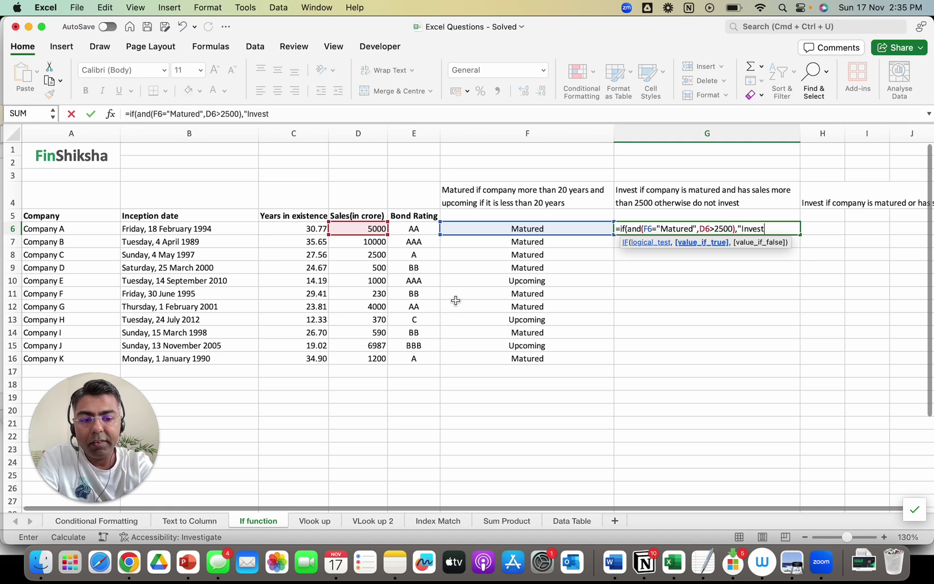
pyautogui.write('","')
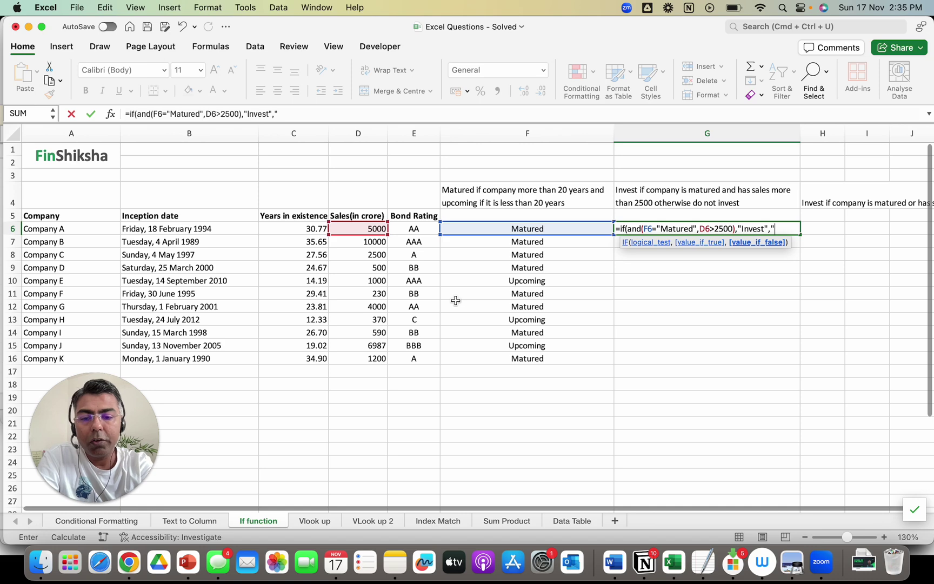
pyautogui.write('Do Not Inve')
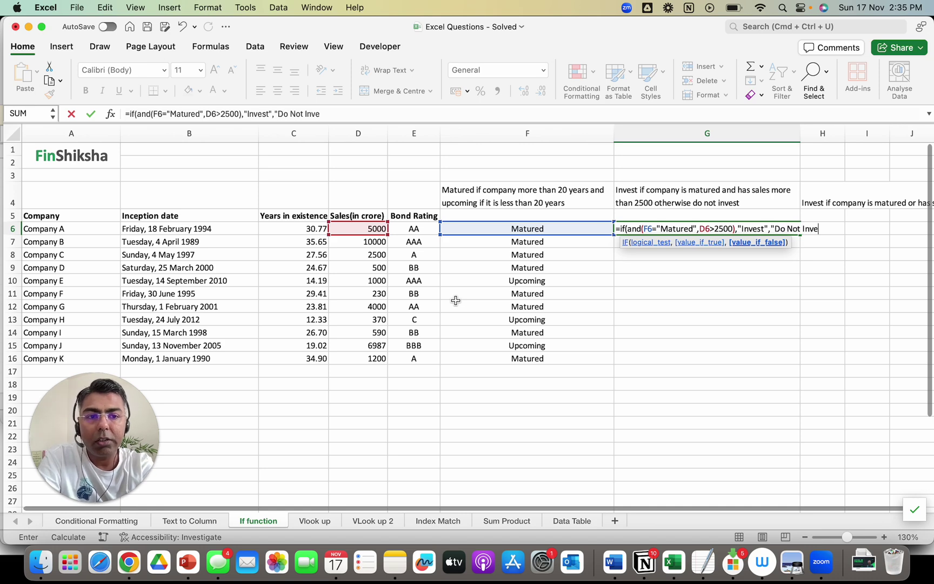
pyautogui.write('st")')
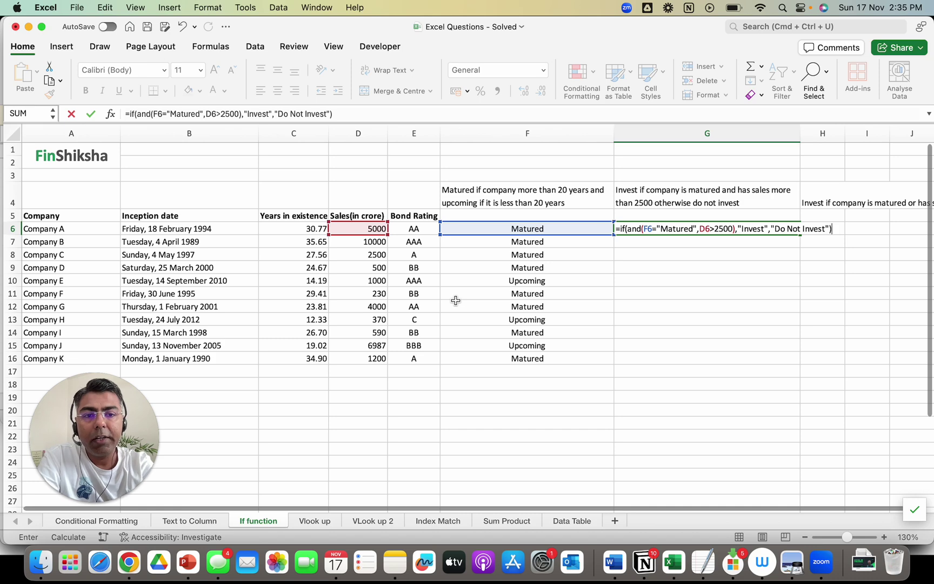
pyautogui.press('Return')
pyautogui.press('Up')
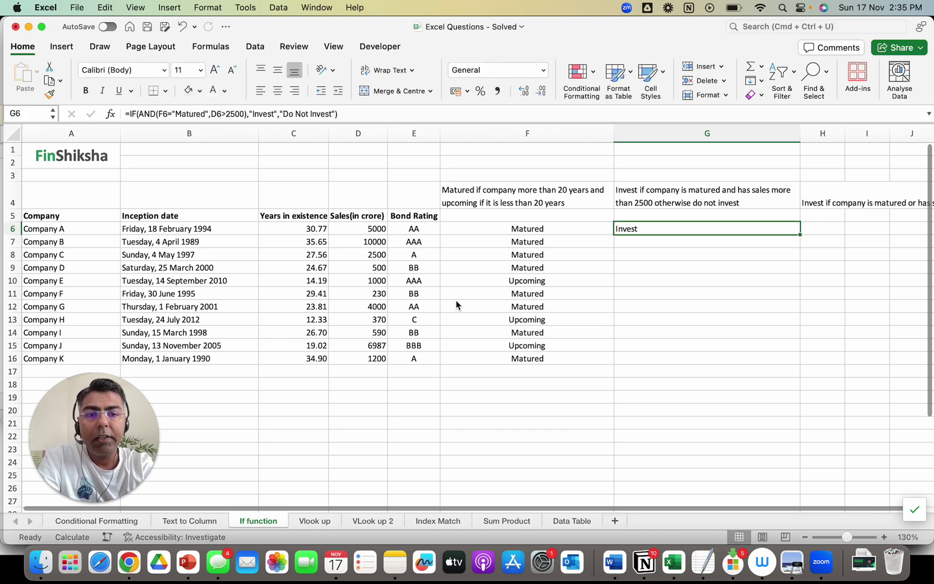
# - Fill the G6 formula down through G16
pyautogui.doubleClick(802, 236)
pyautogui.click(676, 258)
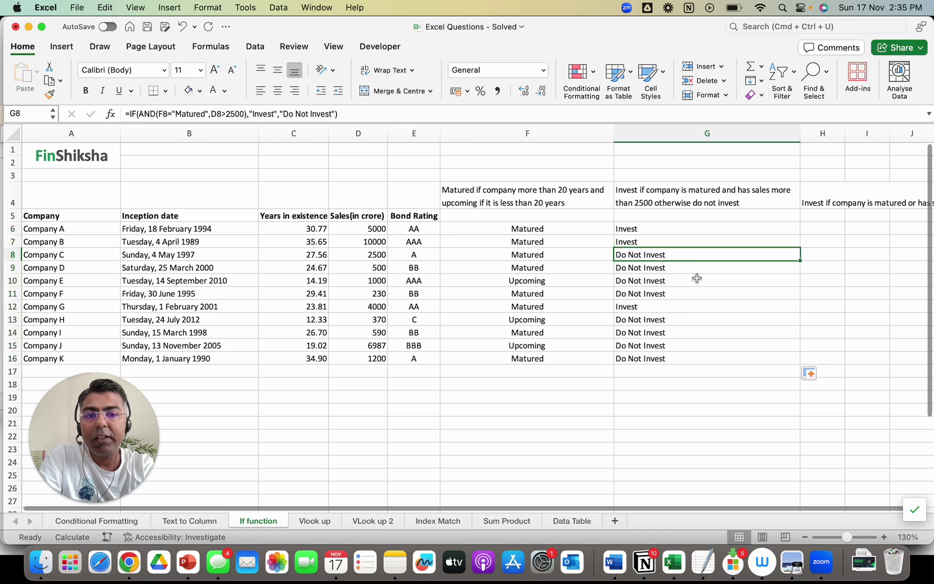
pyautogui.click(683, 228)
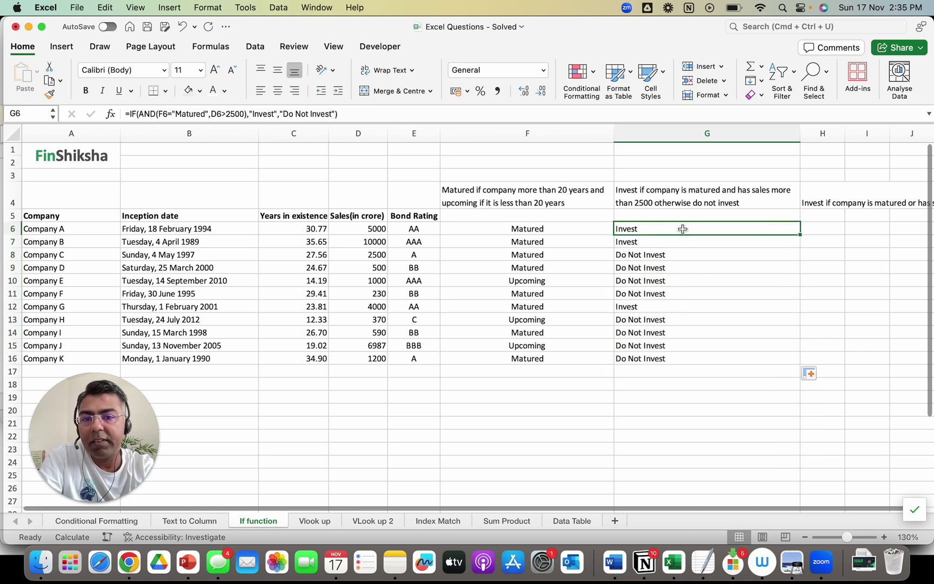
# - Check the years in existence and sales of the first companies, rows 6 to 8, against their investment results
pyautogui.press('Left')
pyautogui.press('Left')
pyautogui.press('Left')
pyautogui.press('Left')
pyautogui.hotkey('shift', 'Right')
pyautogui.press('Down')
pyautogui.press('Down')
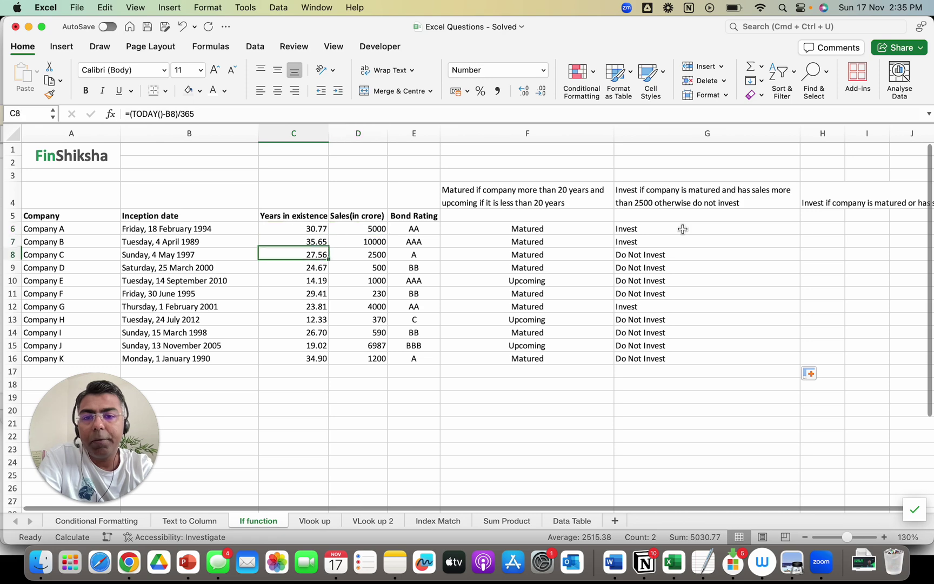
# - Set Company C's sales in D8 to 2501 to test the investment condition
pyautogui.hotkey('shift', 'Right')
pyautogui.press('Right')
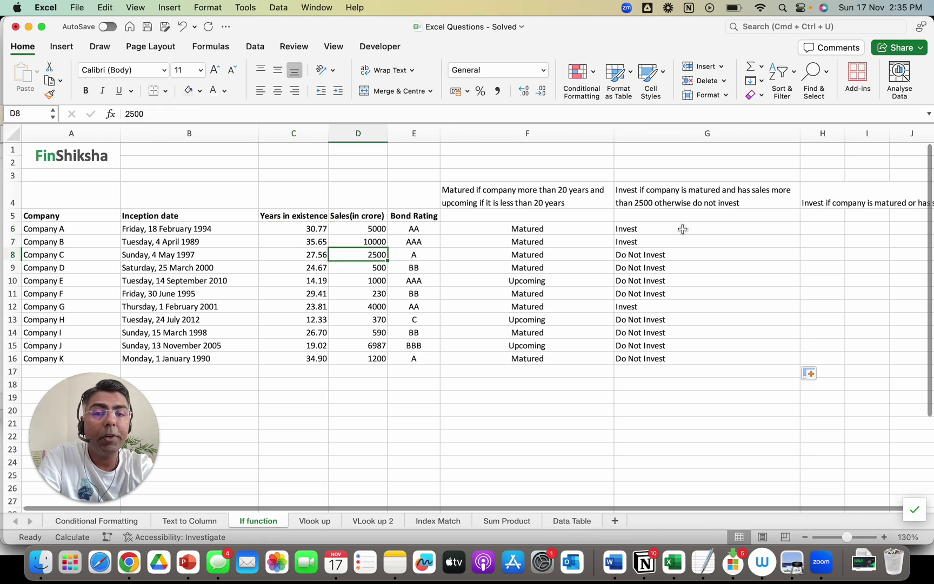
pyautogui.write('2501')
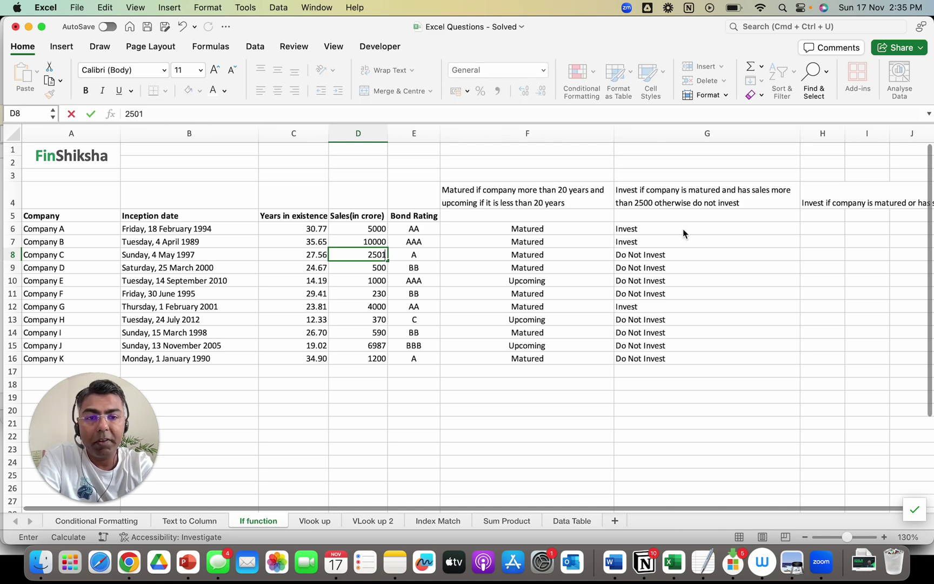
pyautogui.press('Return')
pyautogui.press('Up')
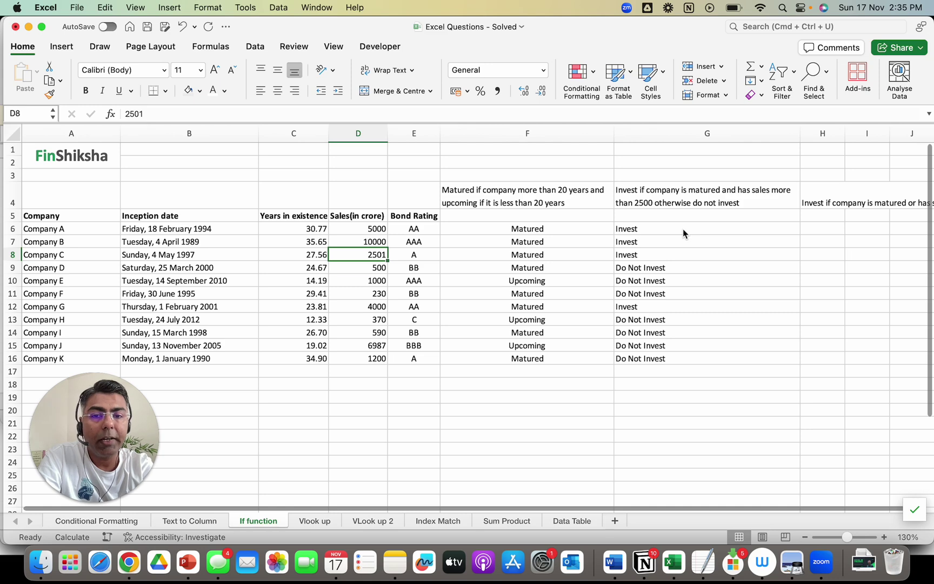
# - Compare years in existence and sales row by row for Companies D to K with their investment results
pyautogui.press('Down')
pyautogui.press('Left')
pyautogui.hotkey('shift', 'Right')
pyautogui.press('Down')
pyautogui.hotkey('shift', 'Right')
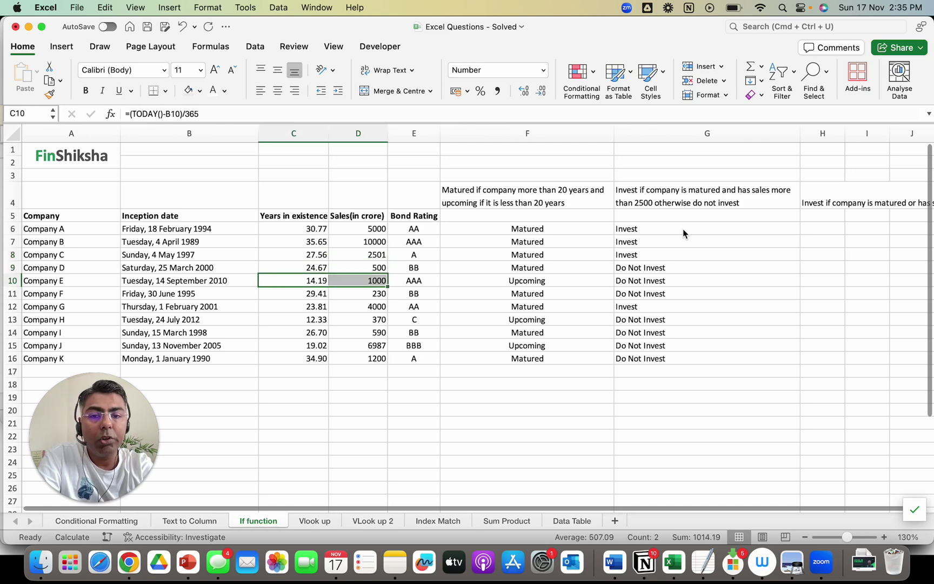
pyautogui.press('Down')
pyautogui.hotkey('shift', 'Right')
pyautogui.press('Down')
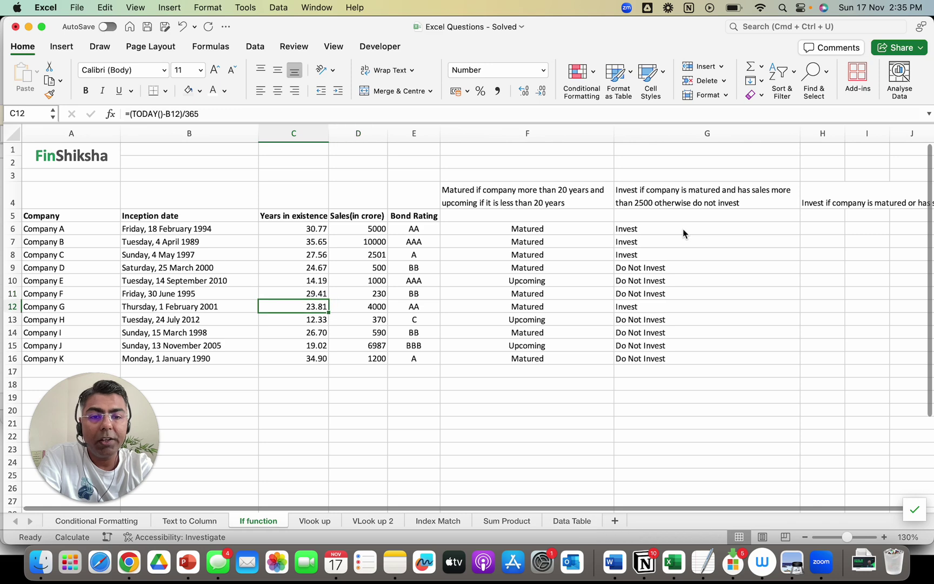
pyautogui.hotkey('shift', 'Right')
pyautogui.press('Down')
pyautogui.hotkey('shift', 'Right')
pyautogui.press('Down')
pyautogui.hotkey('shift', 'Right')
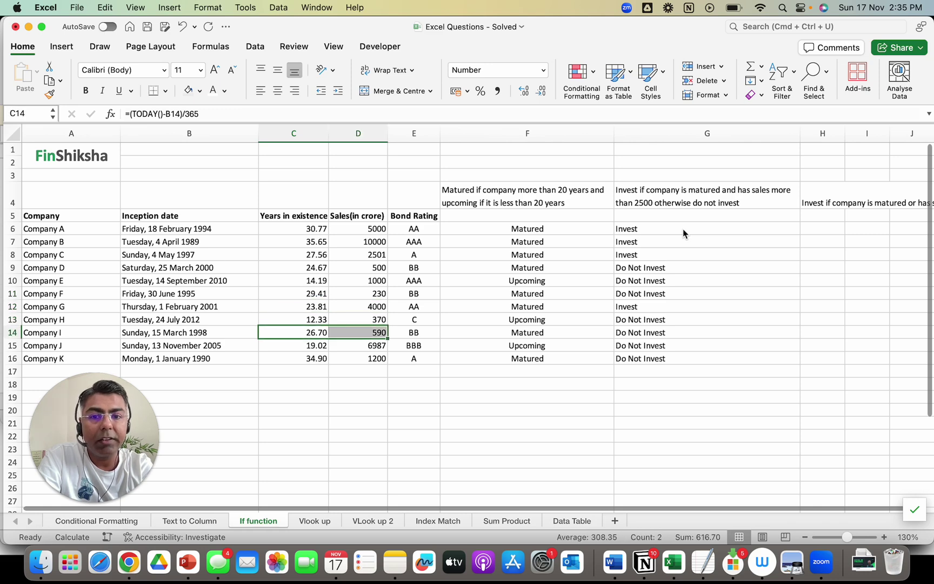
pyautogui.press('Down')
pyautogui.hotkey('shift', 'Right')
pyautogui.press('Down')
pyautogui.hotkey('shift', 'Right')
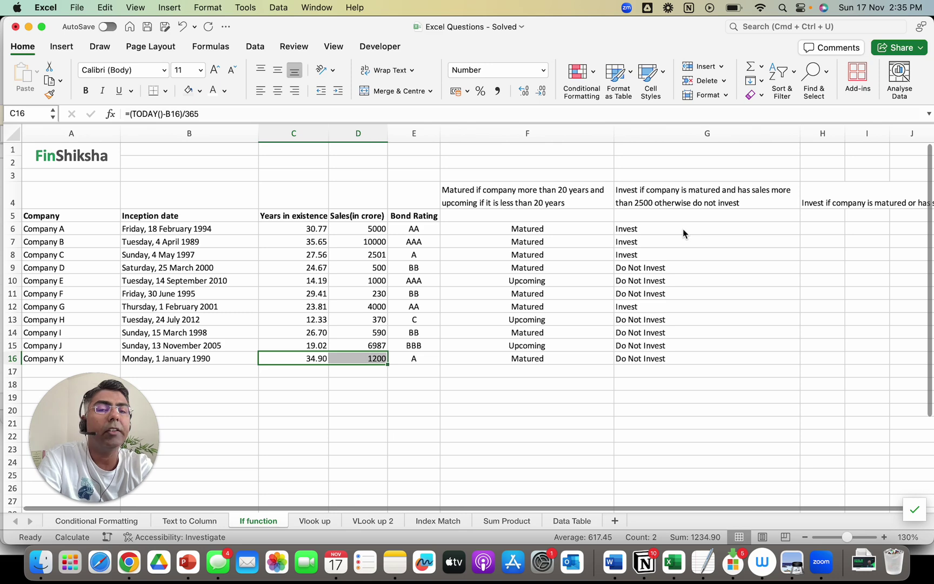
pyautogui.press('Up')
pyautogui.press('Right')
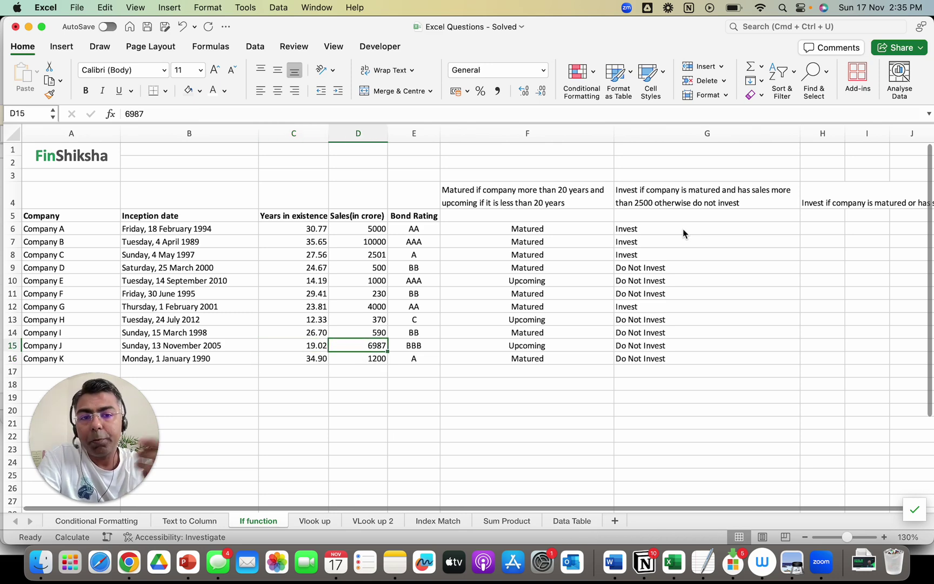